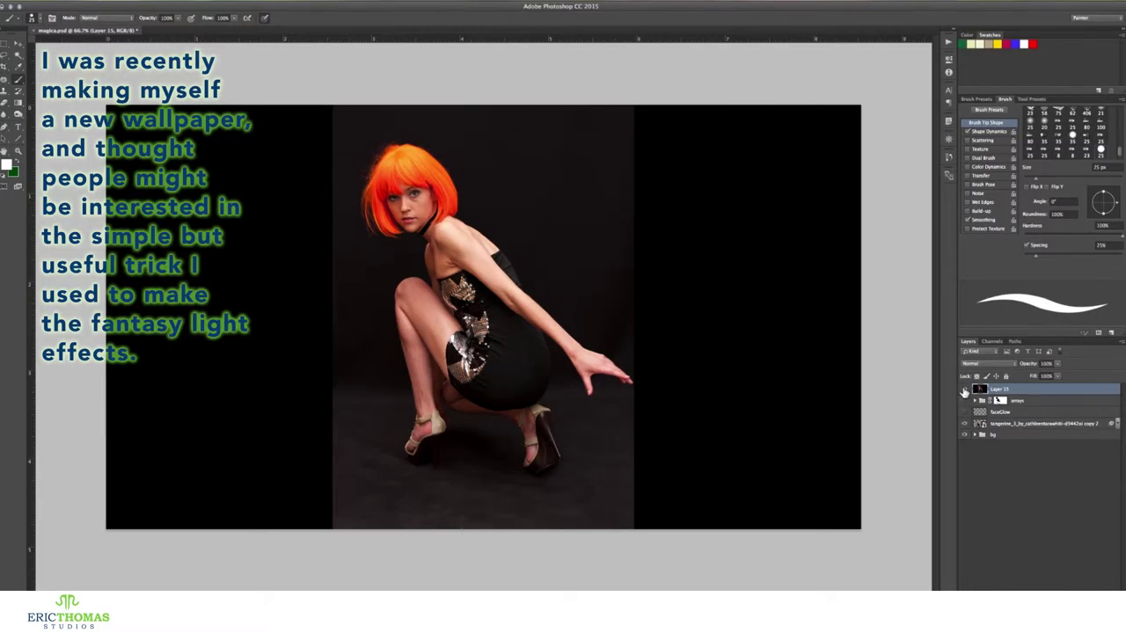
Step: Hide Layer 15 so the crouching model on the blue radial background shows
{"action": "left_click", "coordinate": [965, 390]}
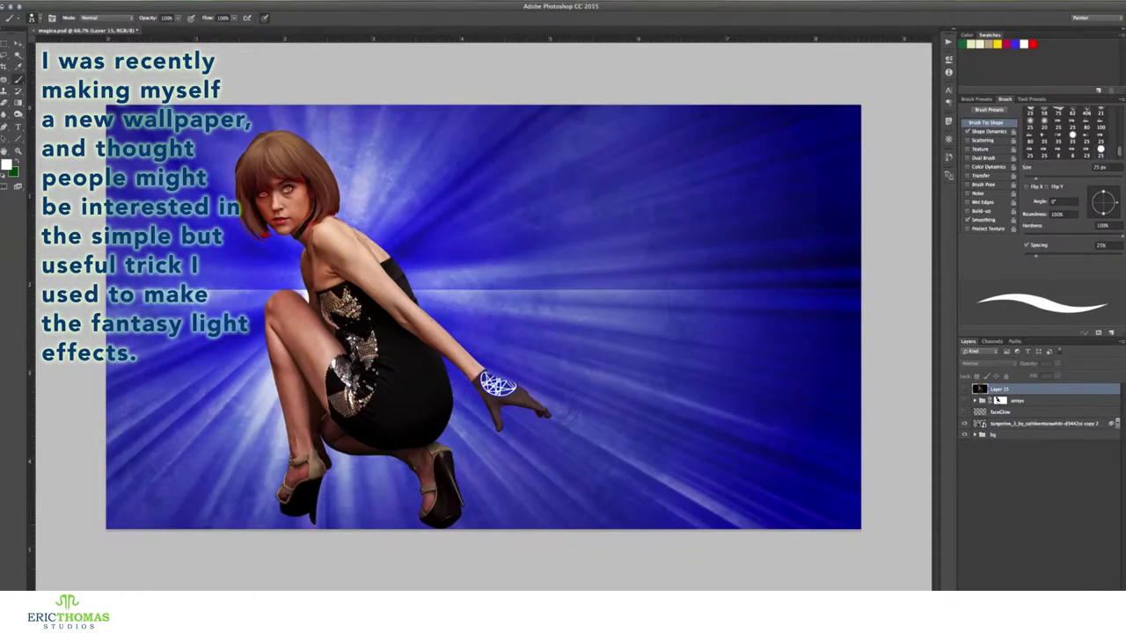
Step: Group Layer 15 into 'arrays', add empty Layer 16, and begin a pen path at her hand
{"action": "key", "text": "ctrl+g"}
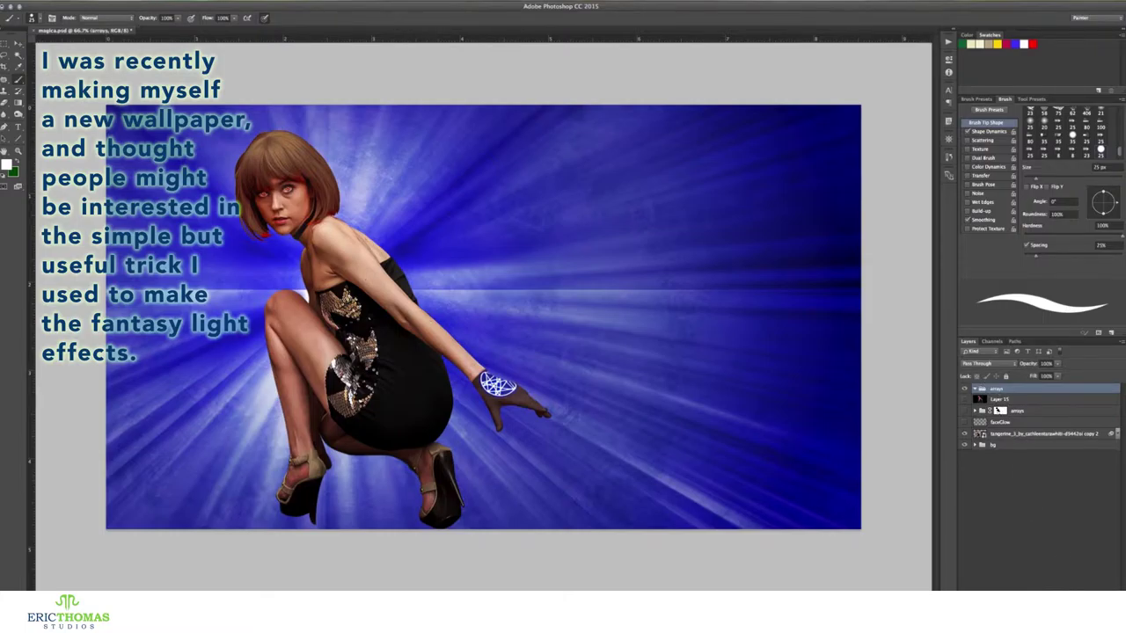
{"action": "key", "text": "ctrl+shift+alt+n"}
{"action": "key", "text": "p"}
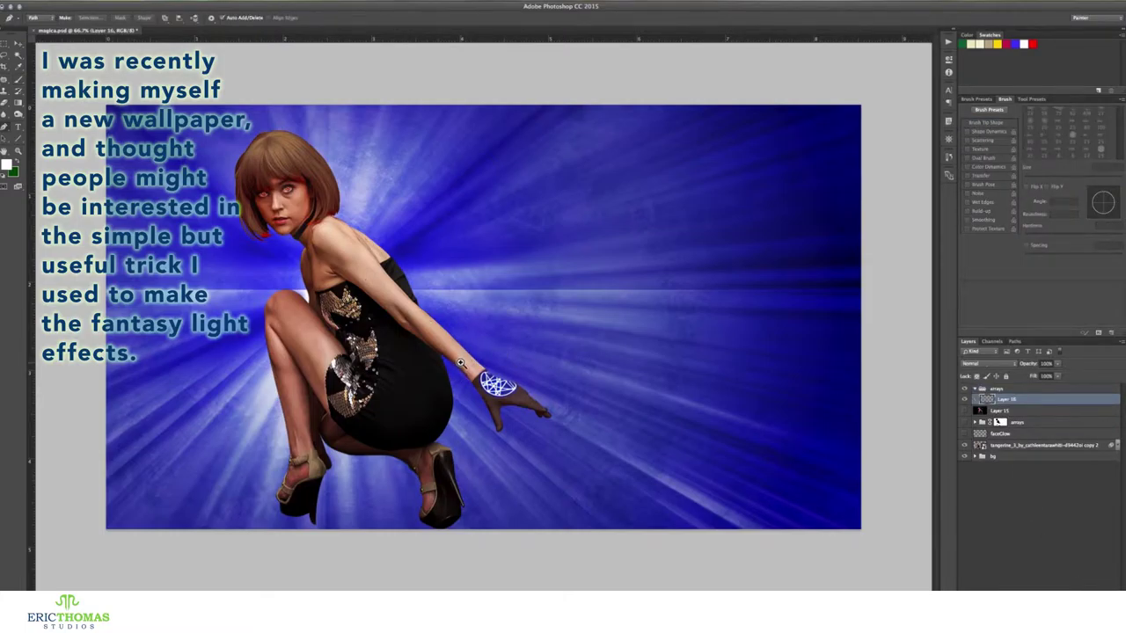
{"action": "scroll", "coordinate": [461, 362], "scroll_direction": "up", "scroll_amount": 1}
{"action": "left_click_drag", "start_coordinate": [452, 372], "coordinate": [535, 364]}
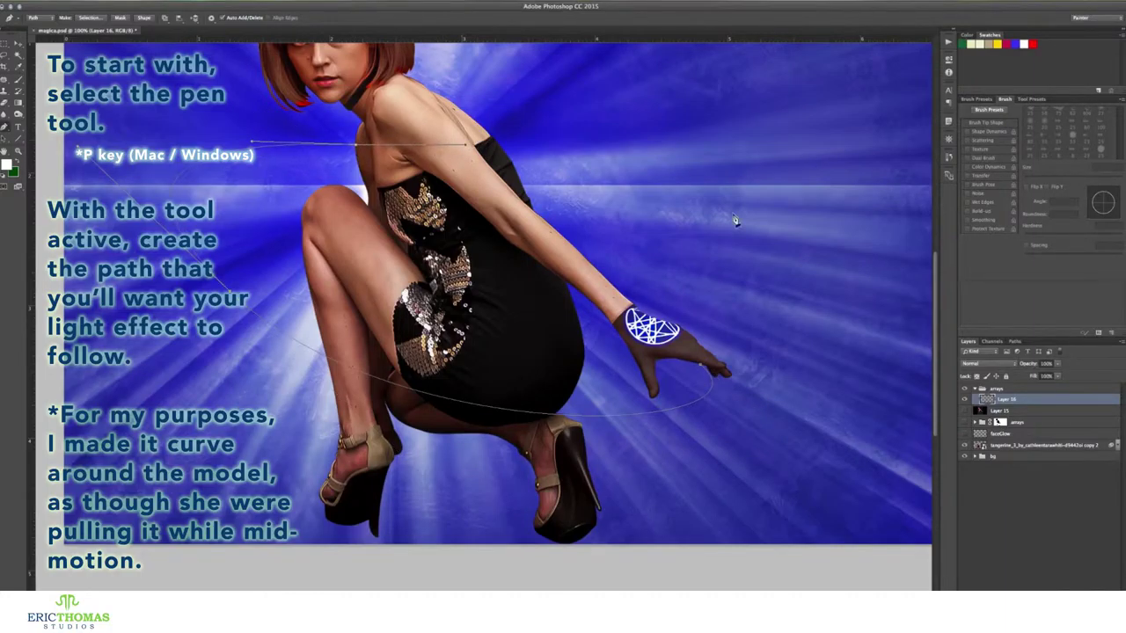
Step: Extend the pen path with curved anchors up past the shoulder and around the top right
{"action": "scroll", "coordinate": [664, 322], "scroll_direction": "up", "scroll_amount": 5}
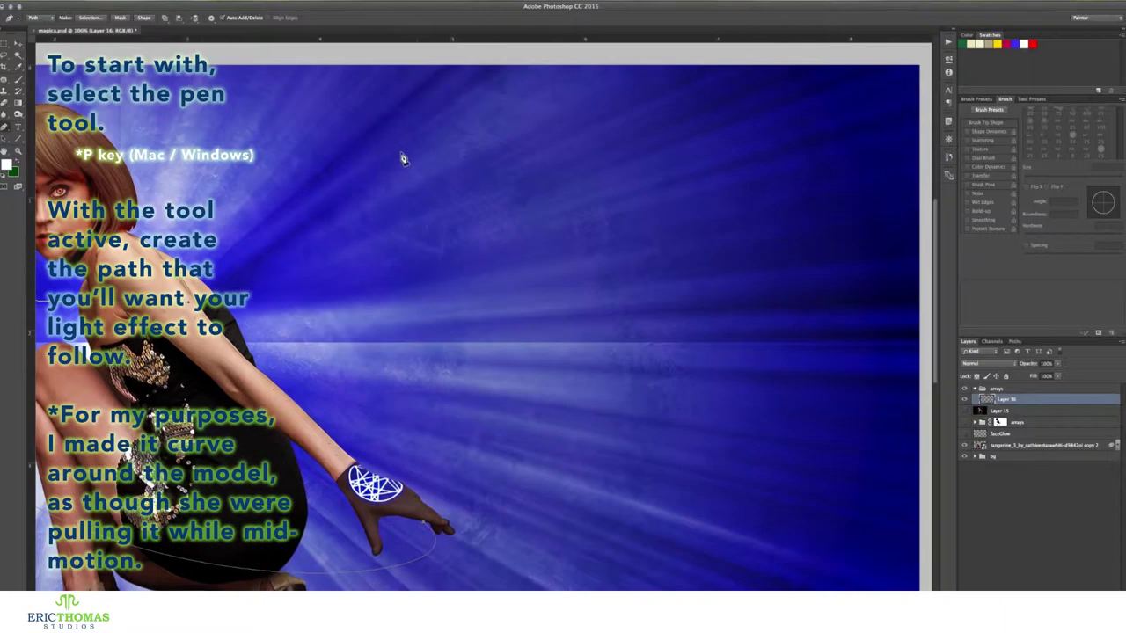
{"action": "left_click_drag", "start_coordinate": [312, 201], "coordinate": [323, 137]}
{"action": "left_click_drag", "start_coordinate": [823, 81], "coordinate": [857, 110]}
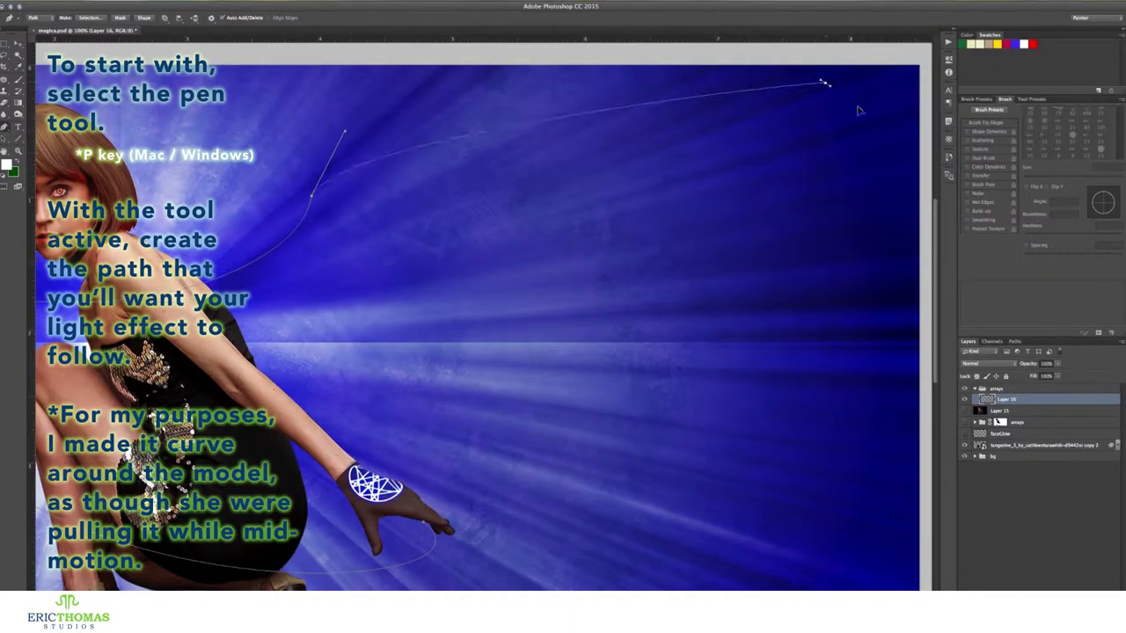
{"action": "scroll", "coordinate": [880, 220], "scroll_direction": "right", "scroll_amount": 5}
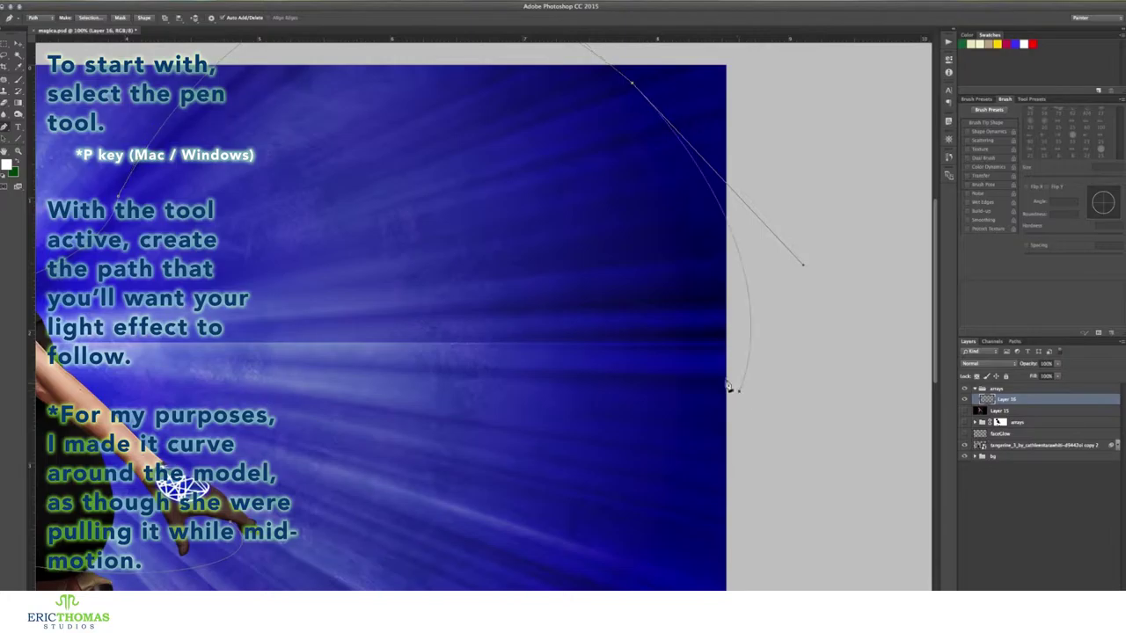
{"action": "key", "text": "ctrl+minus"}
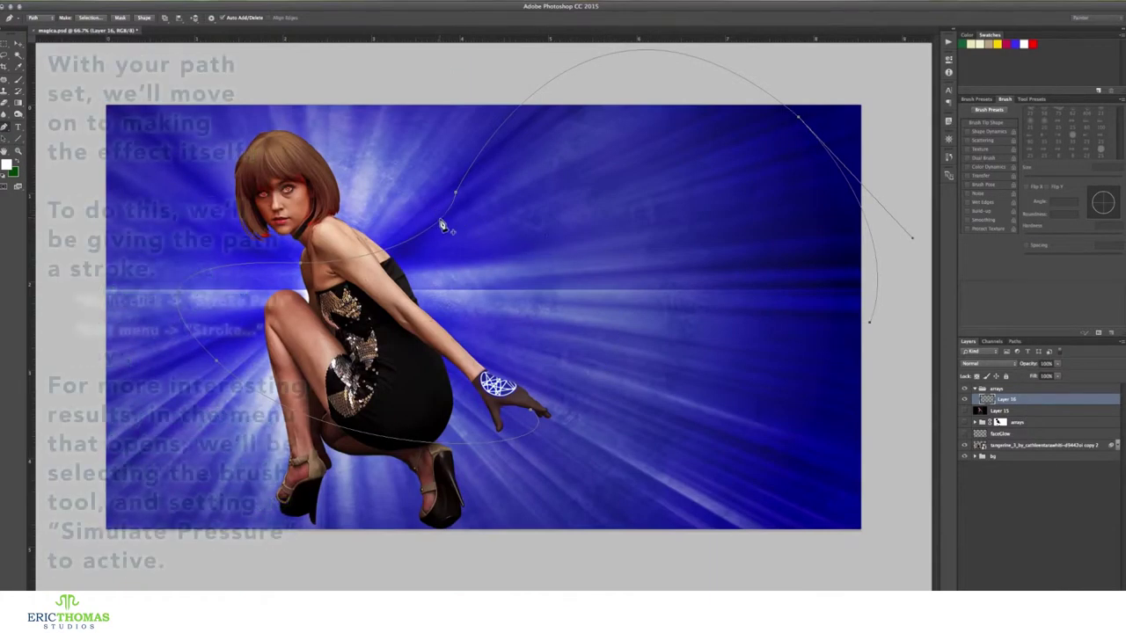
Step: Stroke the path with the Brush tool and Simulate Pressure for a tapering white line
{"action": "right_click", "coordinate": [444, 227]}
{"action": "left_click", "coordinate": [497, 290]}
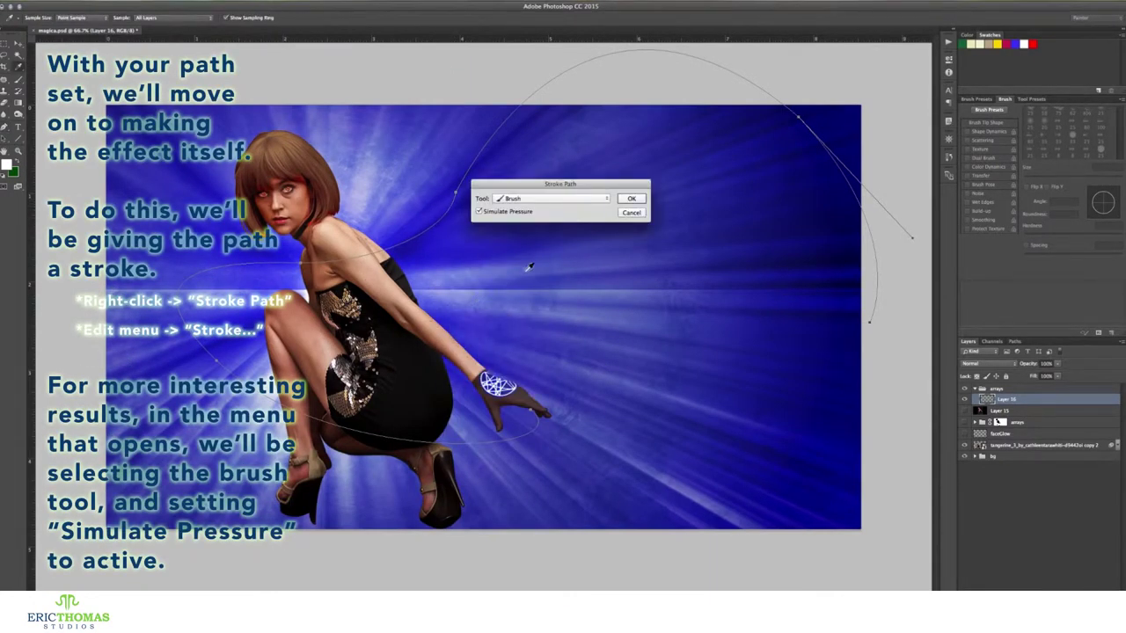
{"action": "left_click", "coordinate": [589, 200]}
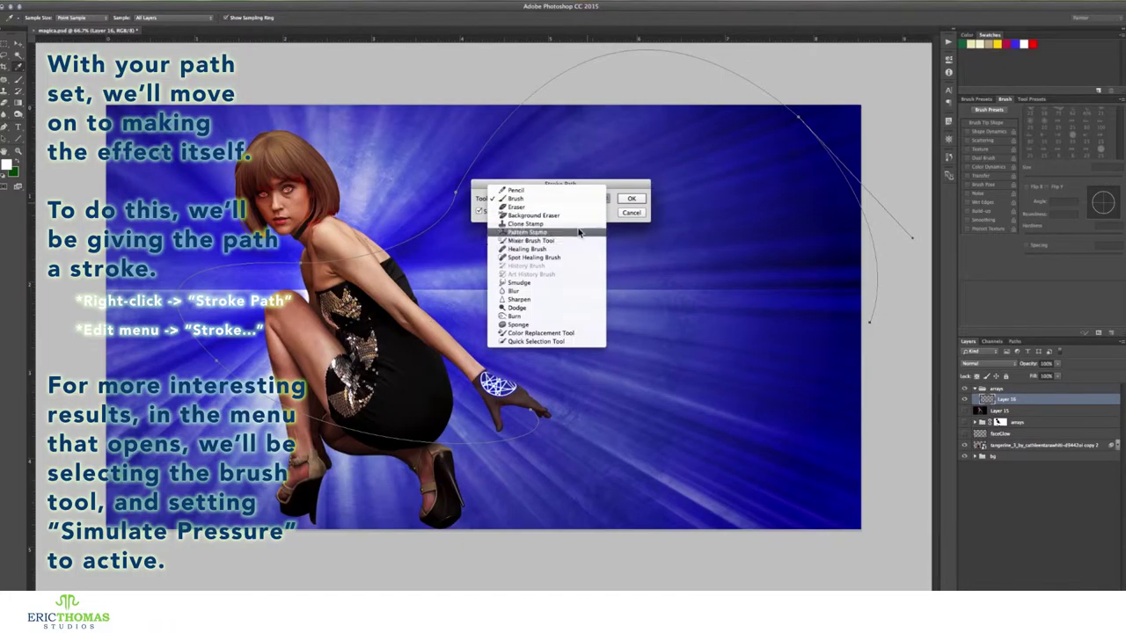
{"action": "left_click", "coordinate": [580, 198]}
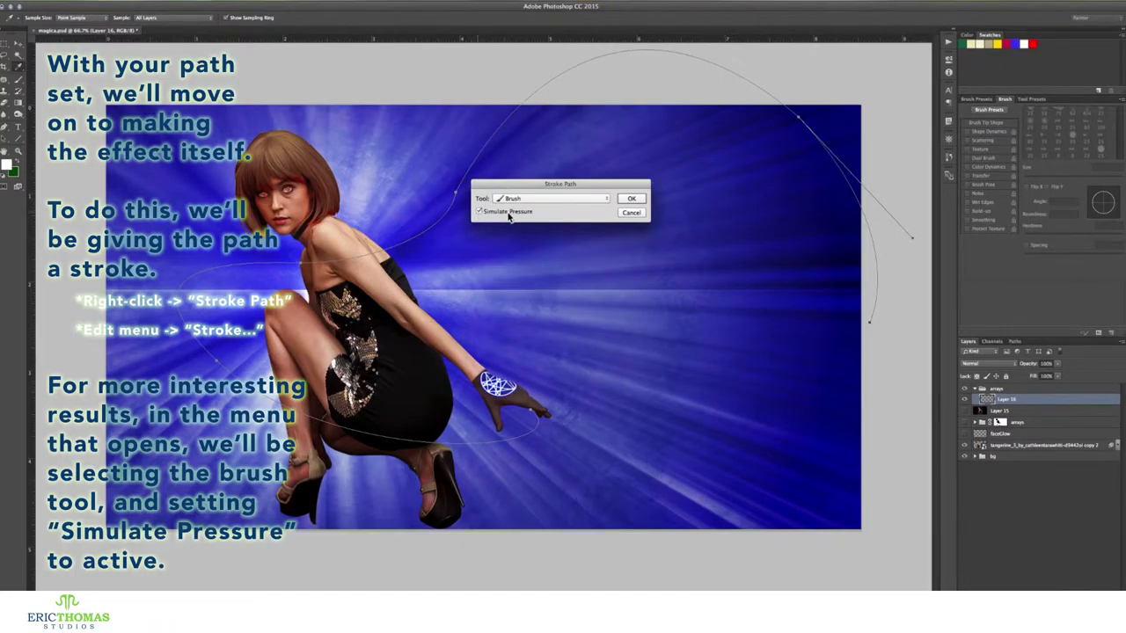
{"action": "left_click", "coordinate": [639, 202]}
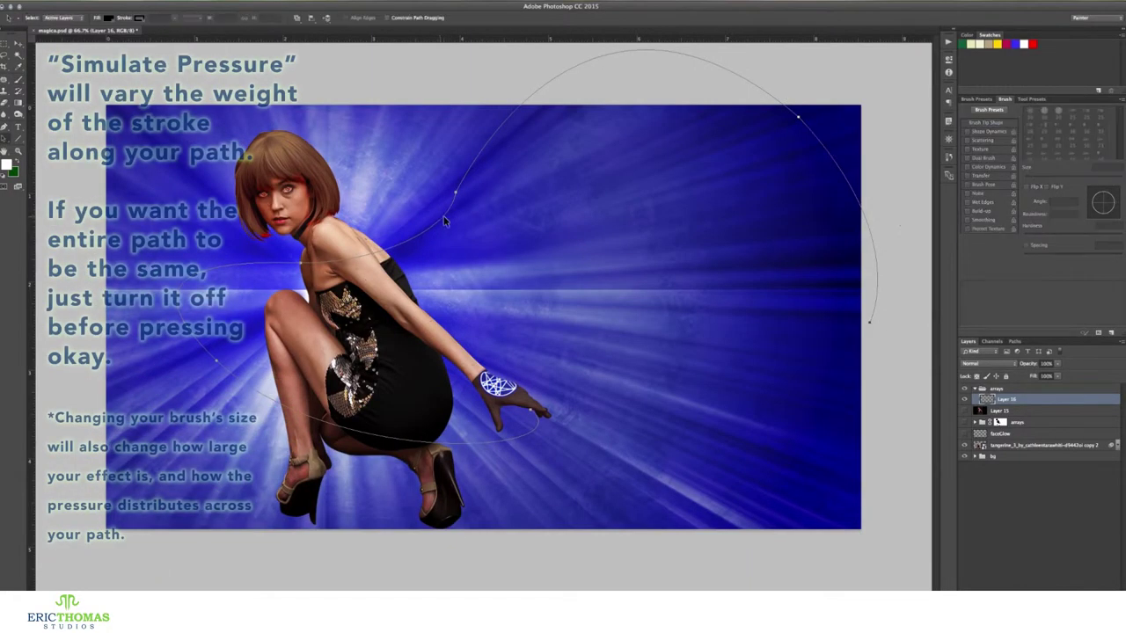
Step: Retry the path stroke with other brush sizes, undoing attempts, until the tapered white stroke is kept
{"action": "right_click", "coordinate": [432, 230]}
{"action": "left_click", "coordinate": [458, 369]}
{"action": "left_click", "coordinate": [620, 201]}
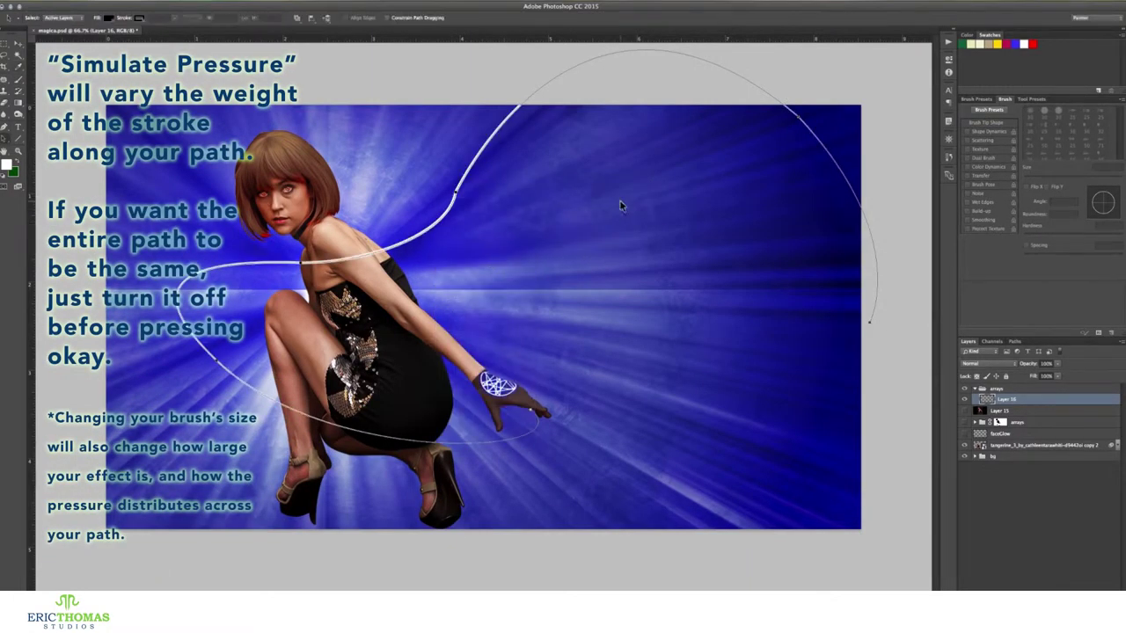
{"action": "key", "text": "ctrl+z"}
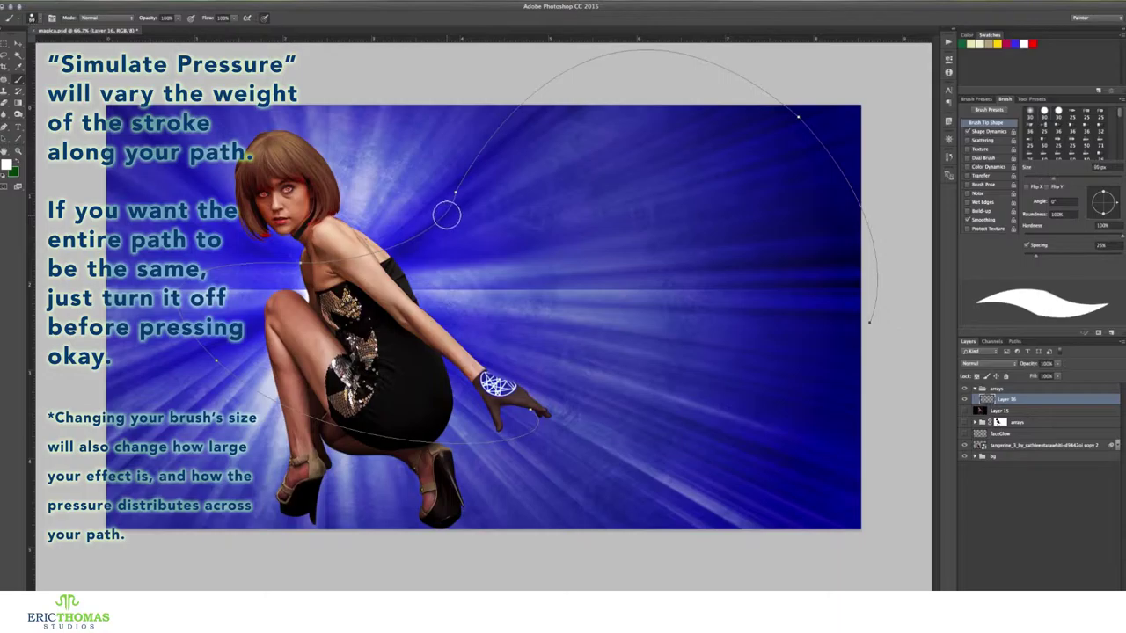
{"action": "right_click", "coordinate": [441, 216]}
{"action": "left_click", "coordinate": [466, 280]}
{"action": "left_click", "coordinate": [630, 208]}
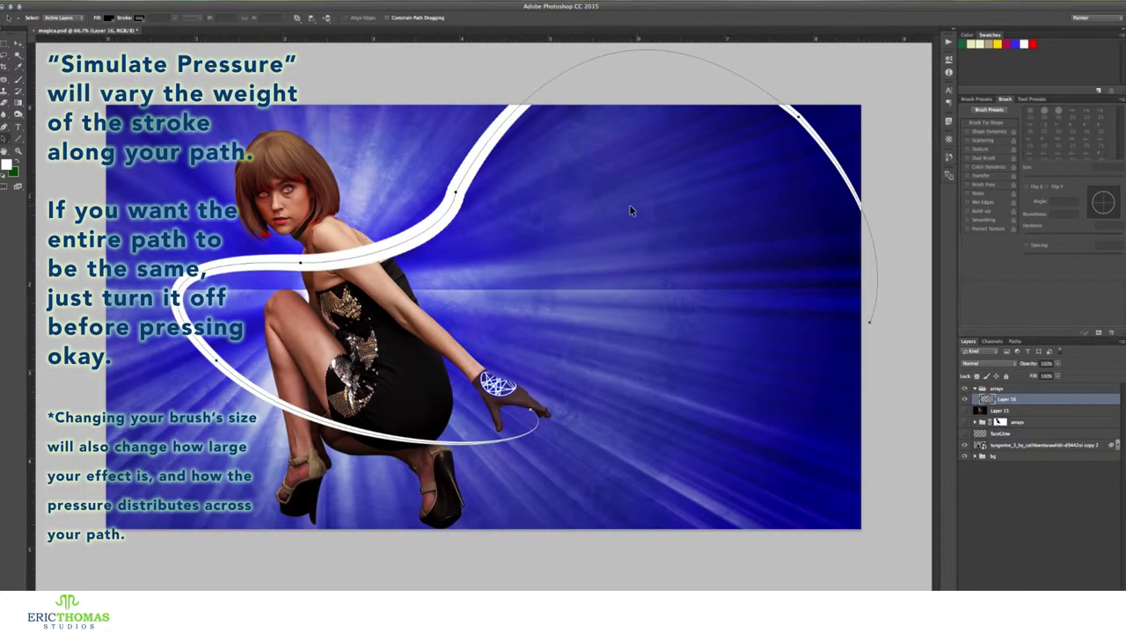
{"action": "key", "text": "ctrl+z"}
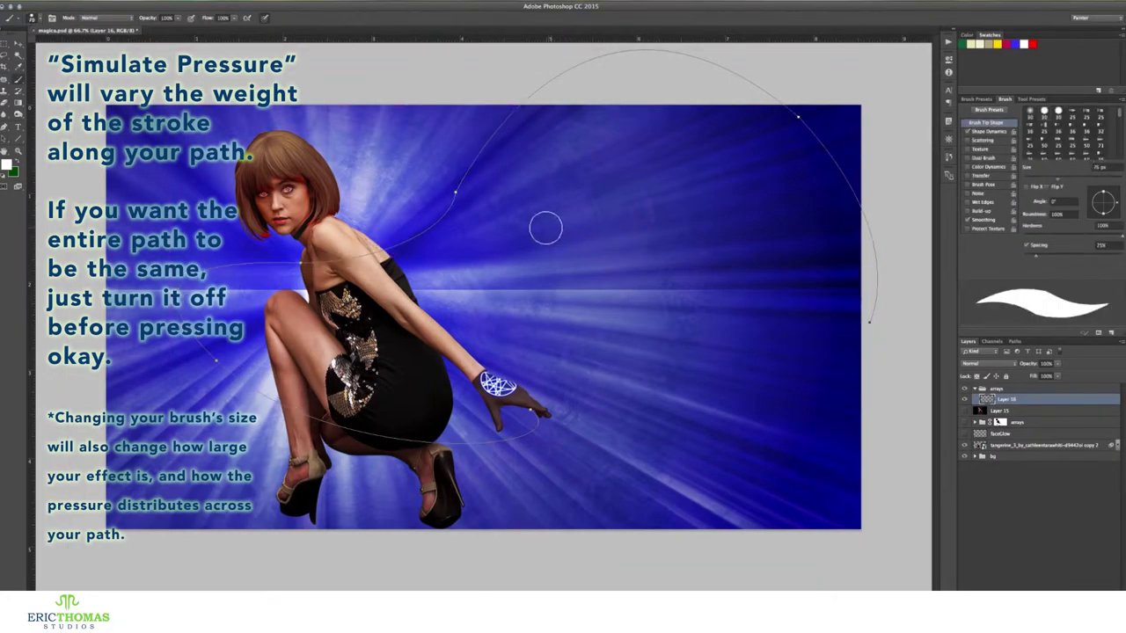
{"action": "right_click", "coordinate": [454, 200]}
{"action": "left_click", "coordinate": [444, 261]}
{"action": "key", "text": "Return"}
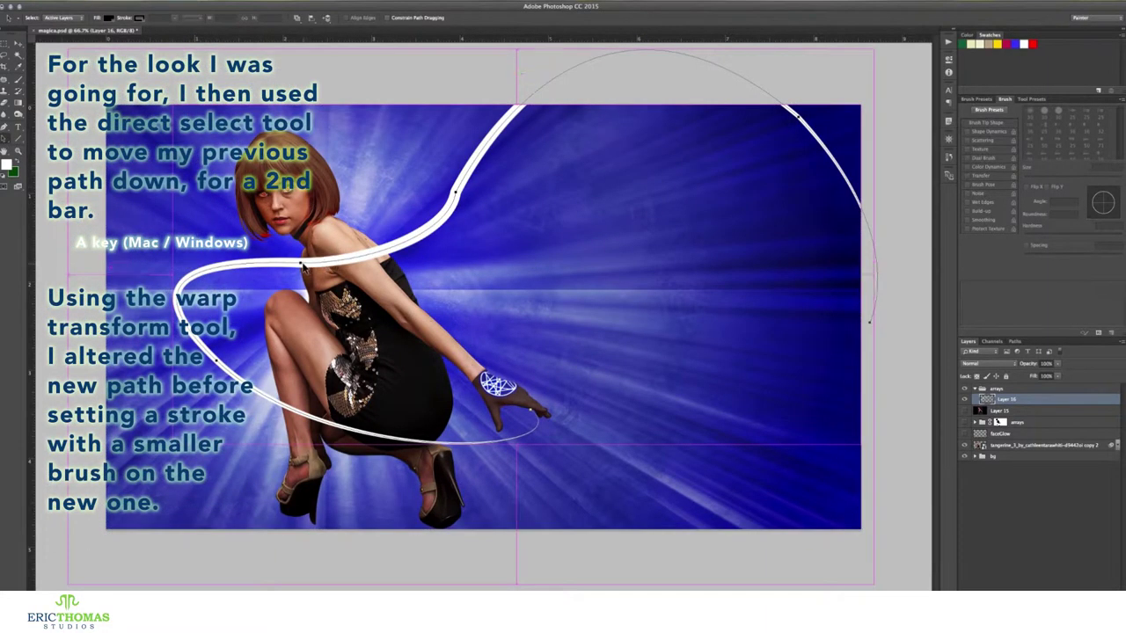
Step: Move the path down, add Layer 17, and warp the path into a bent copy
{"action": "left_click_drag", "start_coordinate": [302, 265], "coordinate": [306, 303]}
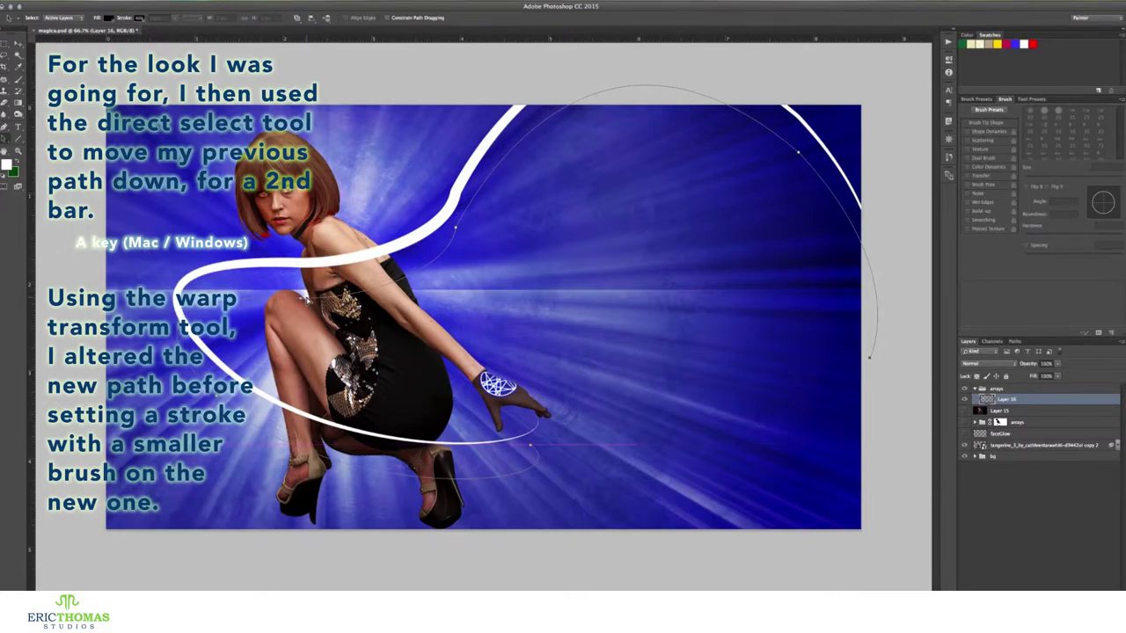
{"action": "left_click", "coordinate": [1089, 580]}
{"action": "key", "text": "ctrl+t"}
{"action": "left_click", "coordinate": [332, 19]}
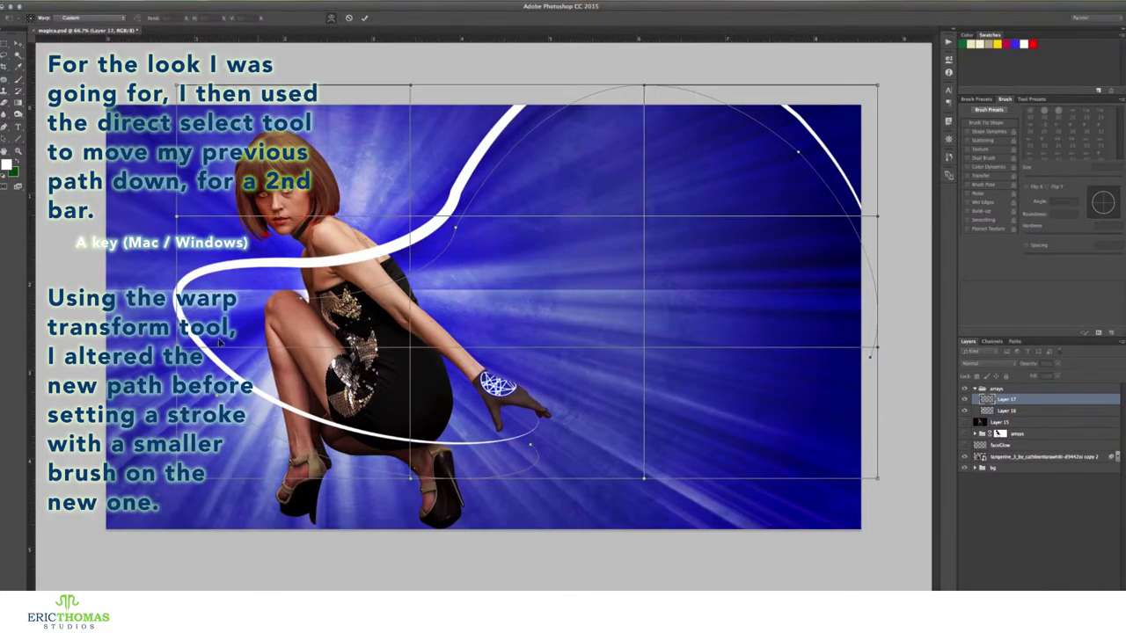
{"action": "left_click_drag", "start_coordinate": [534, 443], "coordinate": [545, 419]}
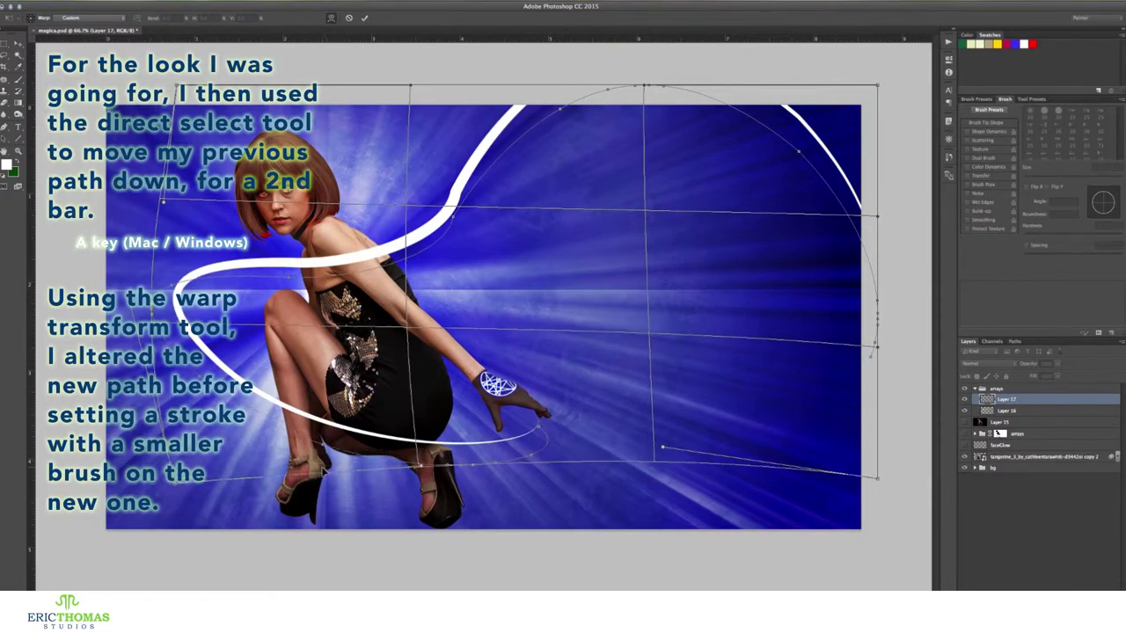
{"action": "mouse_move", "coordinate": [567, 268]}
{"action": "left_mouse_down"}
{"action": "mouse_move", "coordinate": [596, 296]}
{"action": "mouse_move", "coordinate": [531, 403]}
{"action": "mouse_move", "coordinate": [405, 488]}
{"action": "mouse_move", "coordinate": [648, 352]}
{"action": "left_mouse_up"}
{"action": "key", "text": "Return"}
Step: Stroke the warped path with a thinner white brush on Layer 17, then delete the path
{"action": "right_click", "coordinate": [522, 250]}
{"action": "left_click", "coordinate": [538, 324]}
{"action": "right_click", "coordinate": [498, 255]}
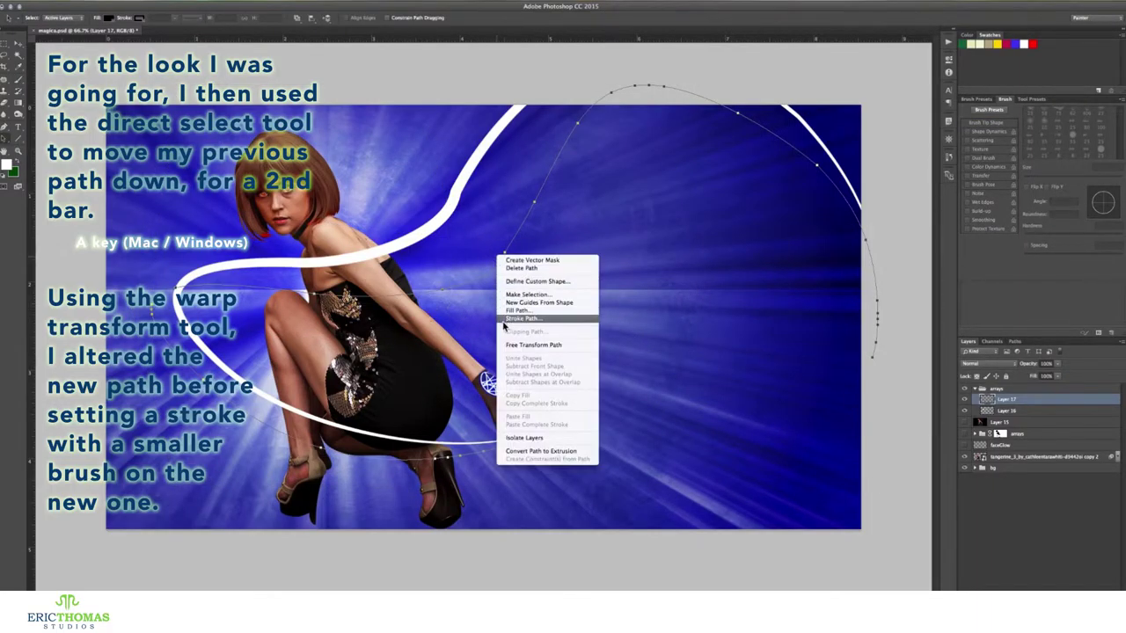
{"action": "right_click", "coordinate": [498, 255]}
{"action": "left_click", "coordinate": [528, 325]}
{"action": "left_click", "coordinate": [635, 202]}
{"action": "right_click", "coordinate": [504, 255]}
{"action": "left_click", "coordinate": [509, 276]}
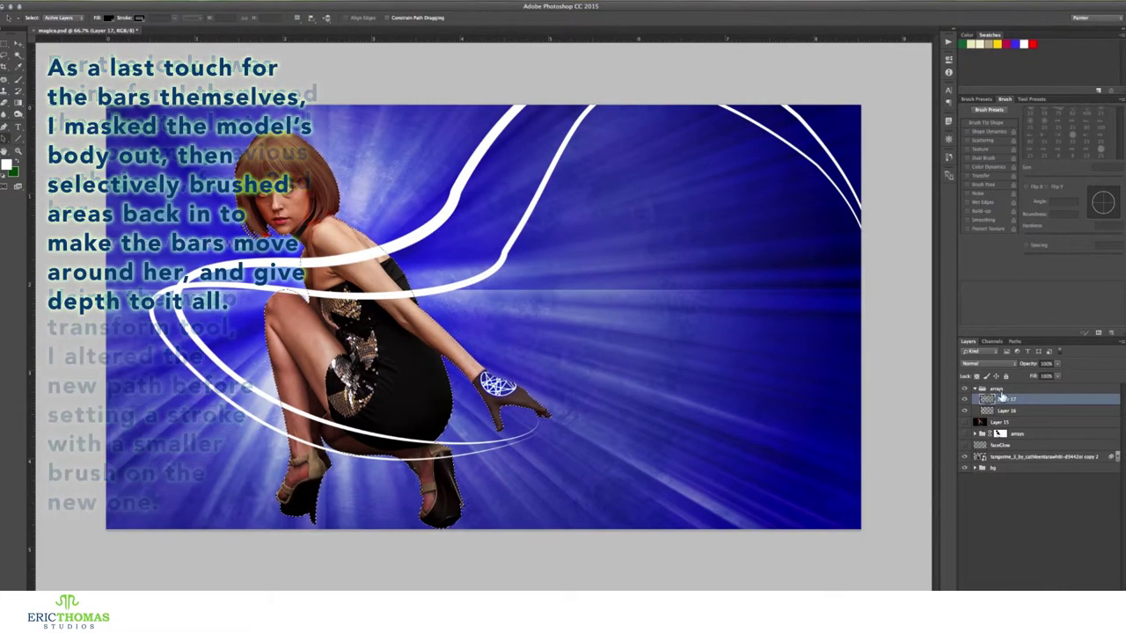
Step: Mask the arrays group over the model's body and paint bars back around her lower legs
{"action": "left_click", "coordinate": [1035, 558]}
{"action": "key", "text": "b"}
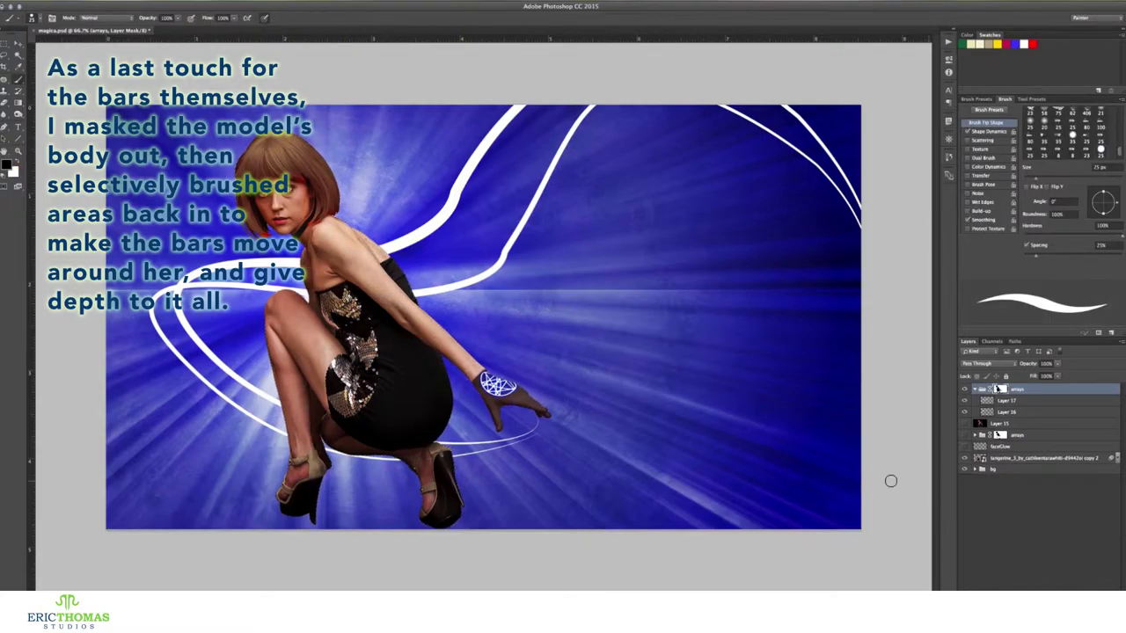
{"action": "key", "text": "x"}
{"action": "key", "text": "backslash"}
{"action": "key", "text": "bracketright"}
{"action": "key", "text": "bracketright"}
{"action": "key", "text": "bracketright"}
{"action": "key", "text": "bracketright"}
{"action": "key", "text": "bracketright"}
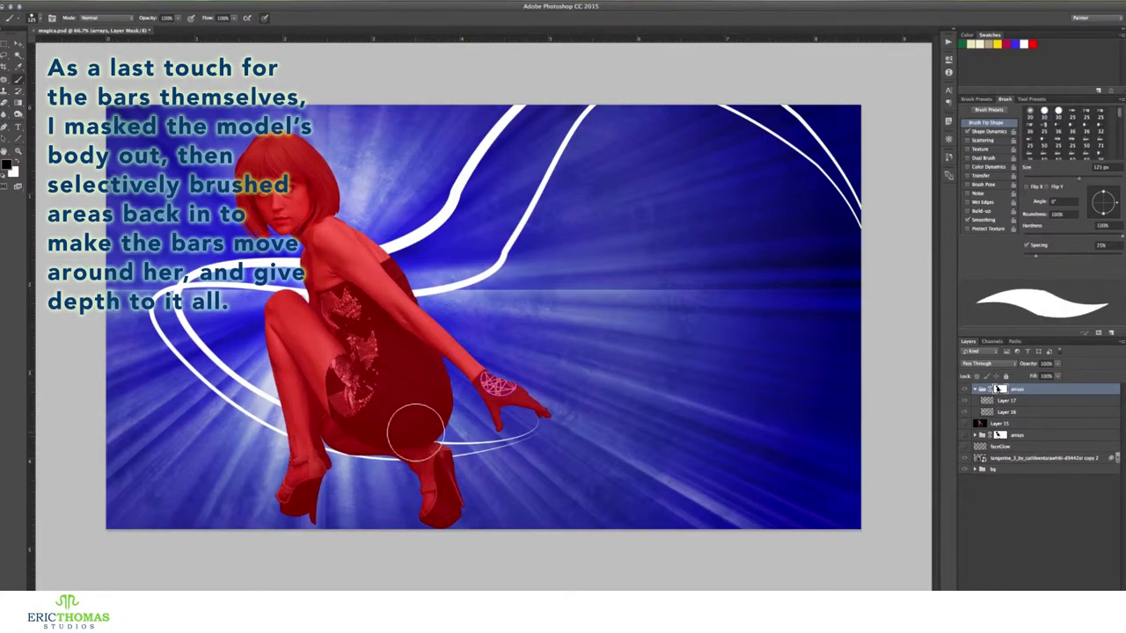
{"action": "left_click_drag", "start_coordinate": [268, 411], "coordinate": [379, 461]}
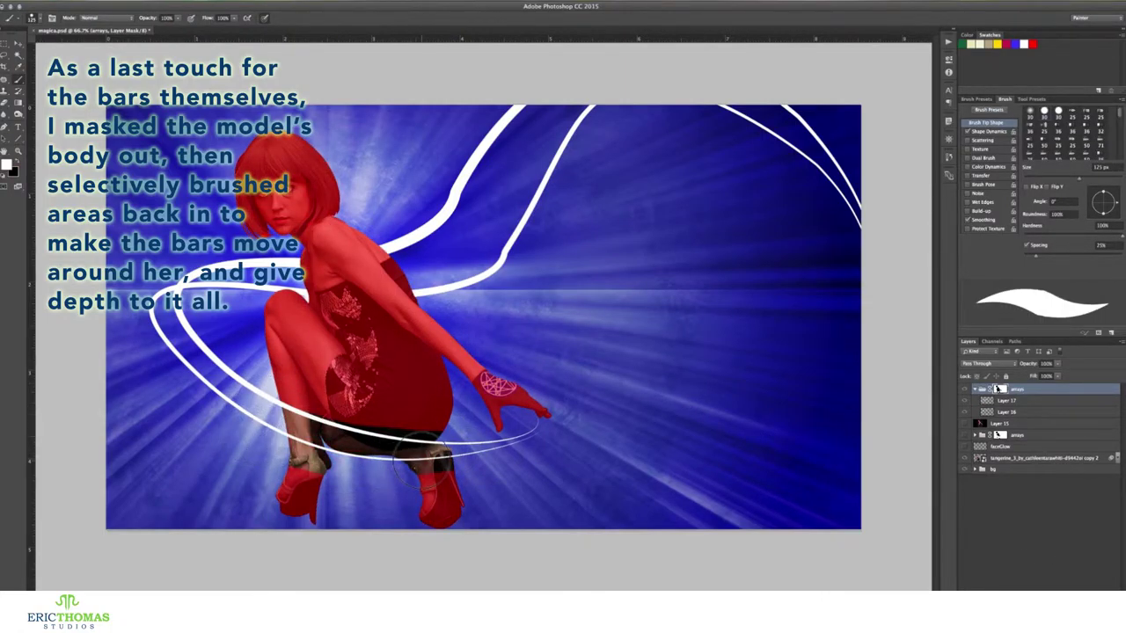
{"action": "key", "text": "backslash"}
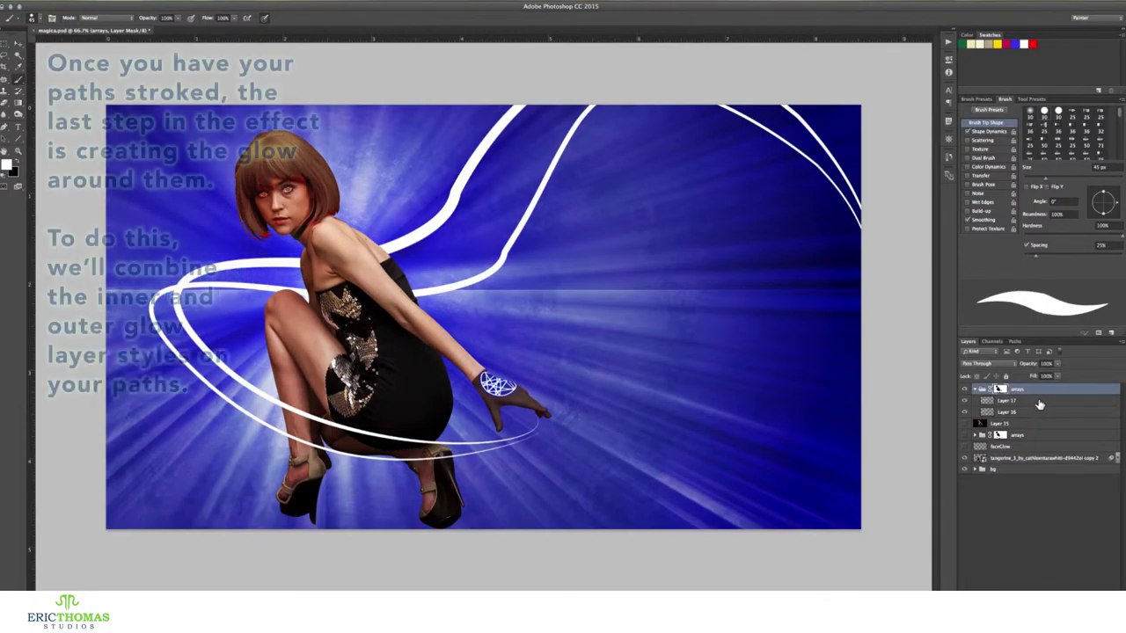
{"action": "double_click", "coordinate": [1040, 402]}
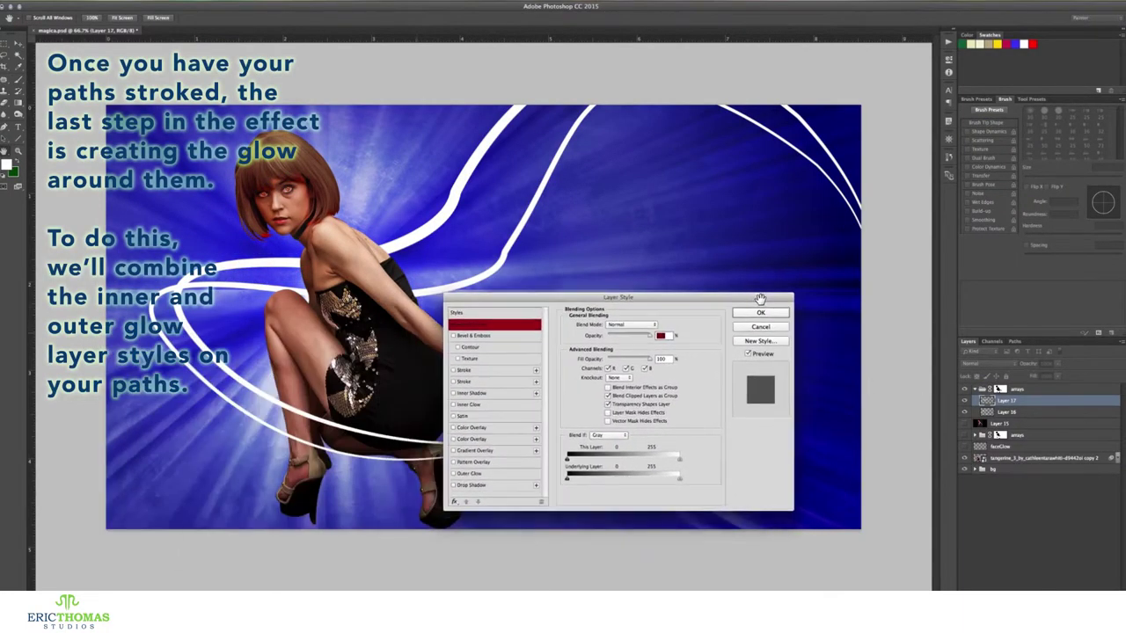
Step: Give Layer 17 a blue Inner Glow in Normal mode, 22 px, from the edges
{"action": "left_click_drag", "start_coordinate": [415, 330], "coordinate": [803, 297]}
{"action": "left_click", "coordinate": [527, 404]}
{"action": "left_click", "coordinate": [631, 363]}
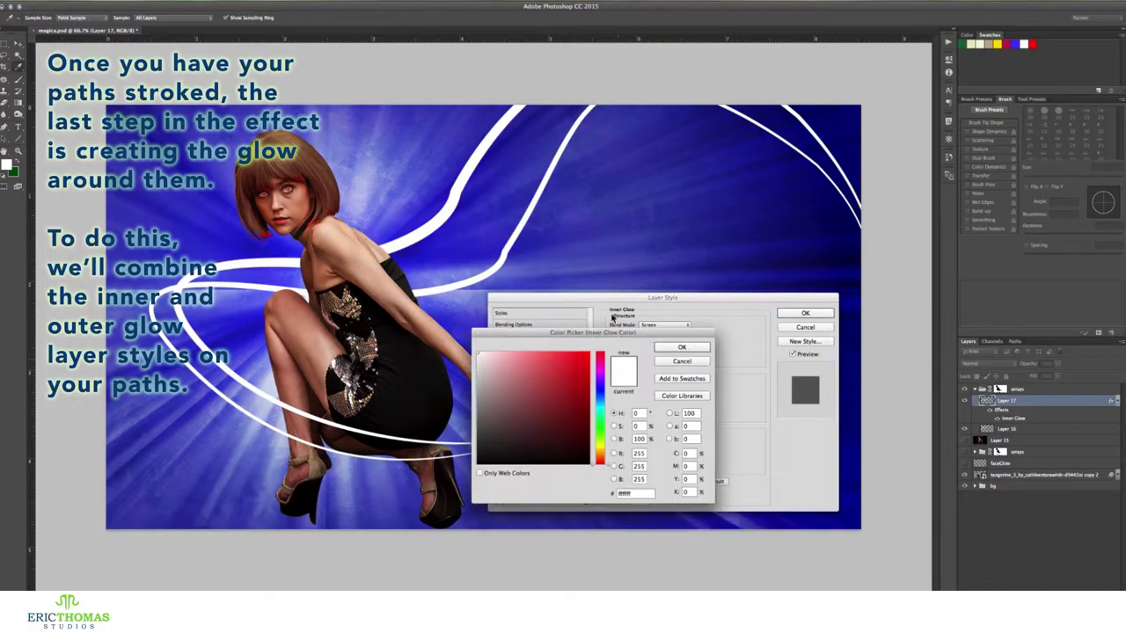
{"action": "left_click", "coordinate": [675, 348]}
{"action": "left_click", "coordinate": [666, 325]}
{"action": "left_click", "coordinate": [664, 266]}
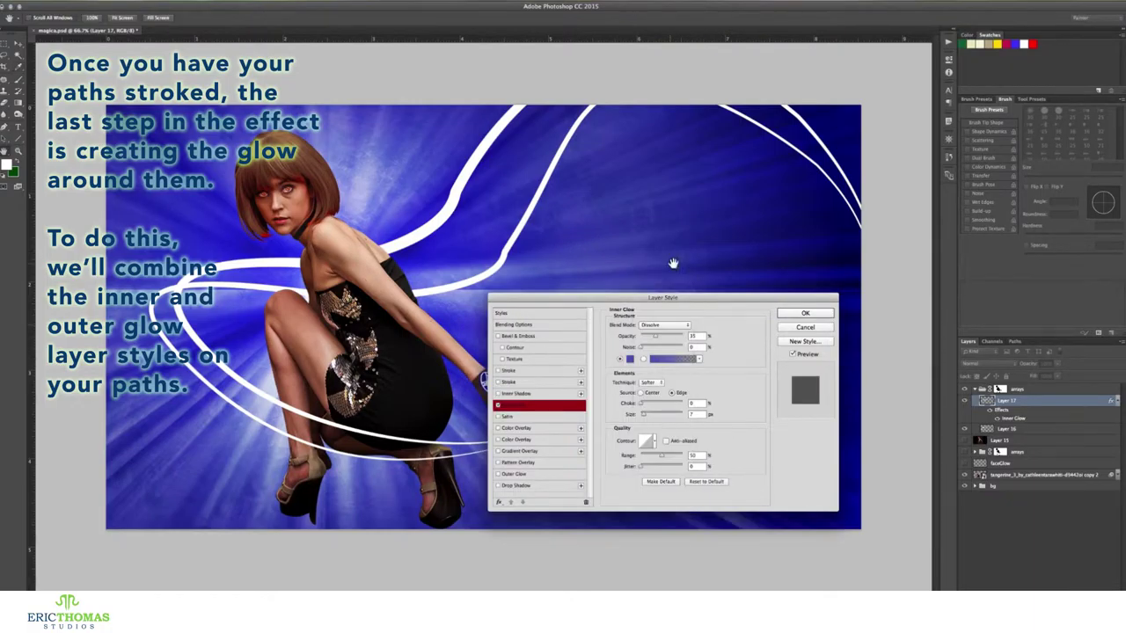
{"action": "left_click", "coordinate": [666, 325]}
{"action": "left_click", "coordinate": [676, 317]}
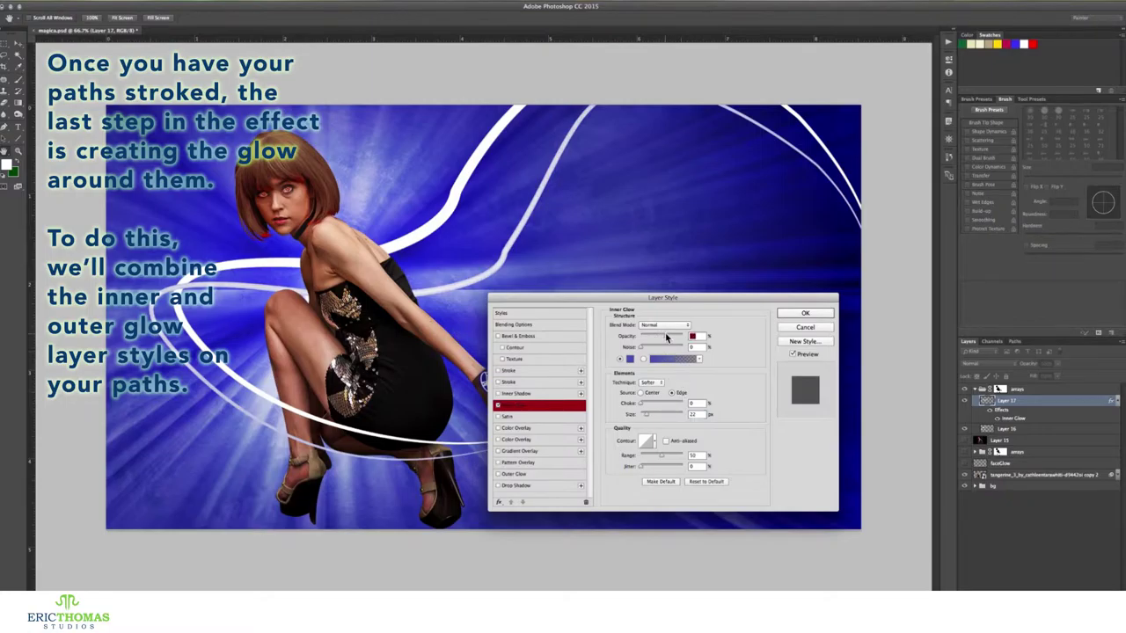
{"action": "left_click_drag", "start_coordinate": [667, 337], "coordinate": [673, 341]}
{"action": "left_click", "coordinate": [653, 393]}
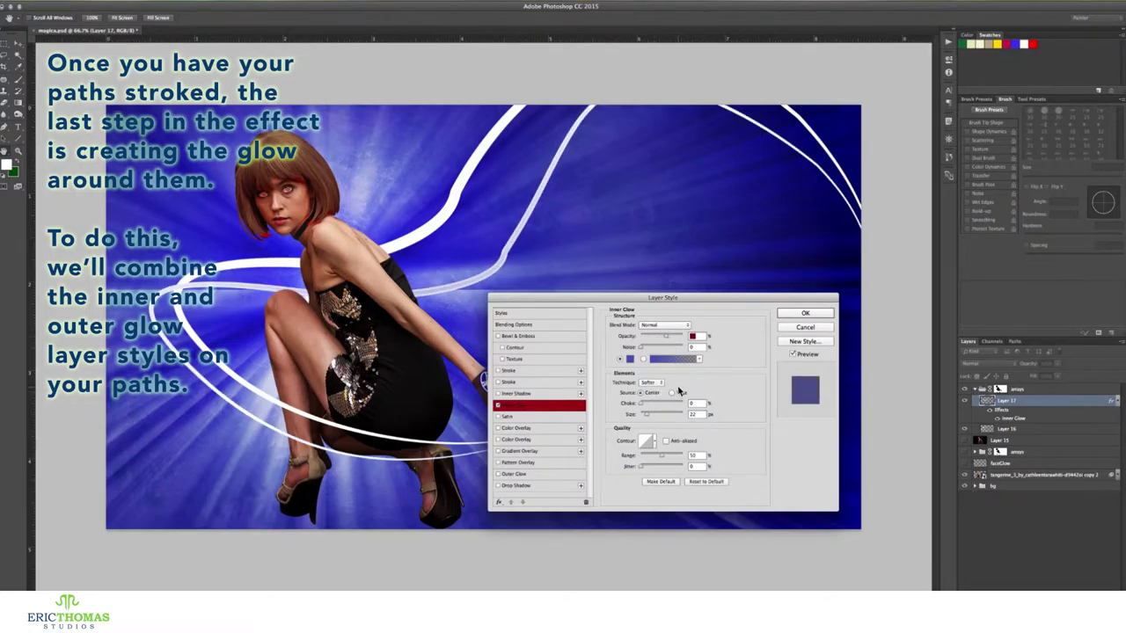
{"action": "left_click", "coordinate": [673, 393]}
{"action": "left_click", "coordinate": [516, 473]}
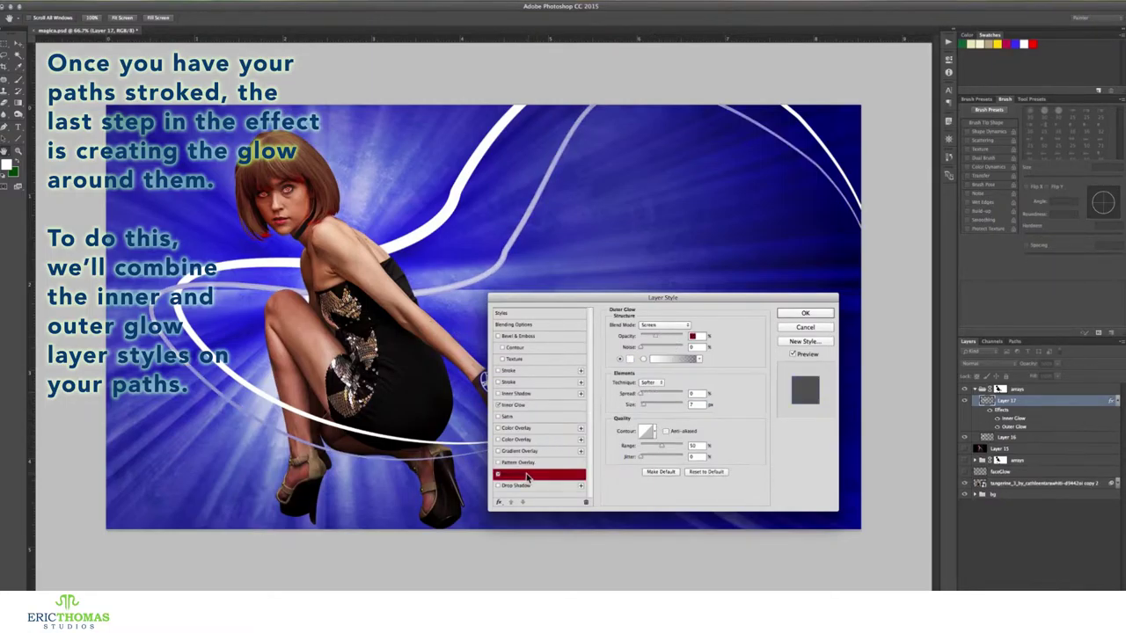
Step: Add a blue Normal Outer Glow of 87 px with 11% spread, nudge Inner Glow size, and apply
{"action": "left_click", "coordinate": [630, 359]}
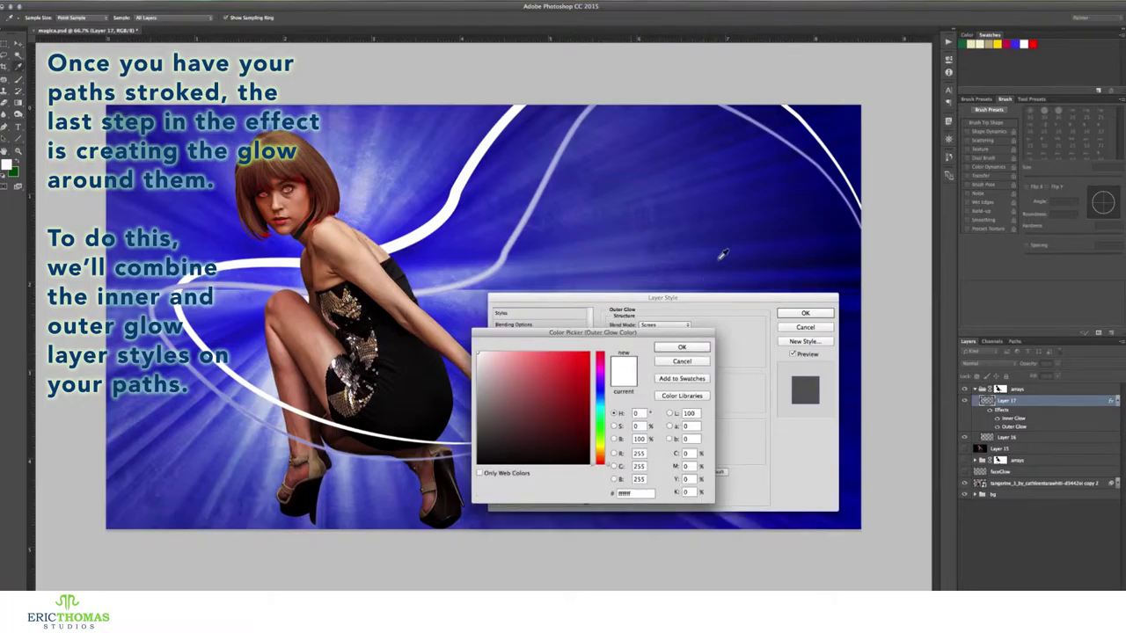
{"action": "left_click", "coordinate": [682, 347]}
{"action": "left_click", "coordinate": [664, 326]}
{"action": "left_click", "coordinate": [685, 260]}
{"action": "left_click_drag", "start_coordinate": [645, 403], "coordinate": [655, 405]}
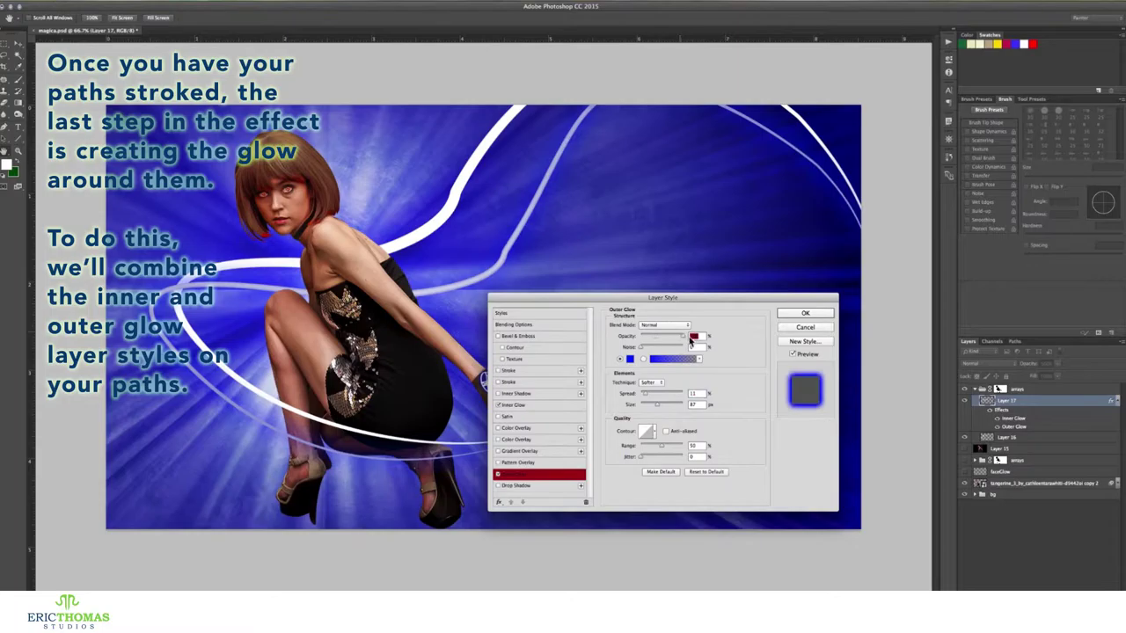
{"action": "left_click_drag", "start_coordinate": [668, 339], "coordinate": [663, 339]}
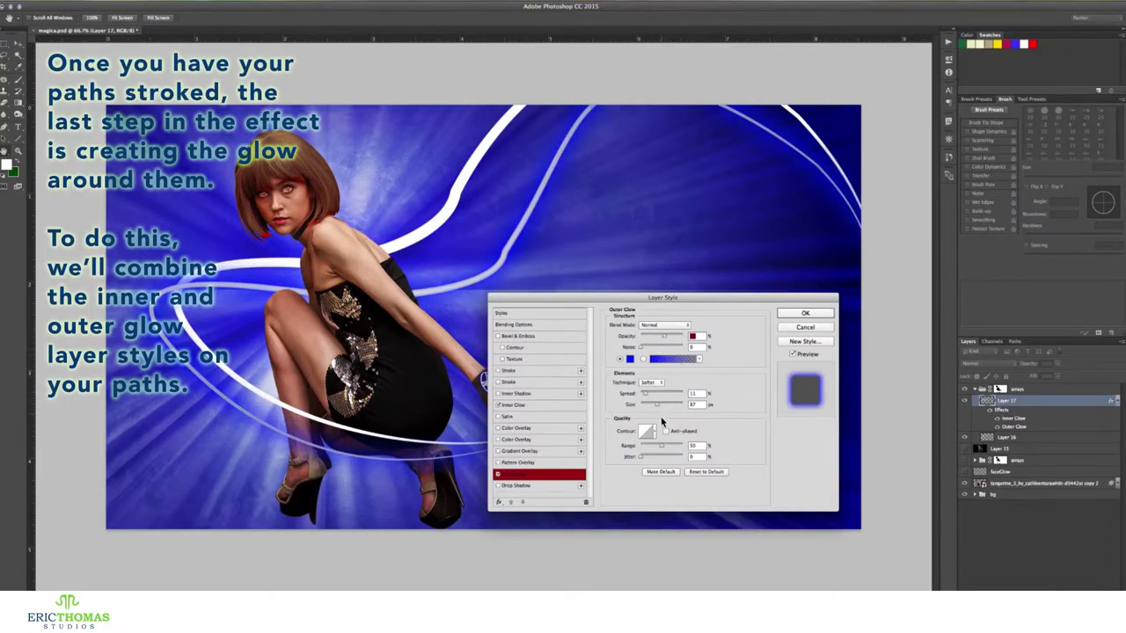
{"action": "left_click_drag", "start_coordinate": [651, 397], "coordinate": [658, 392]}
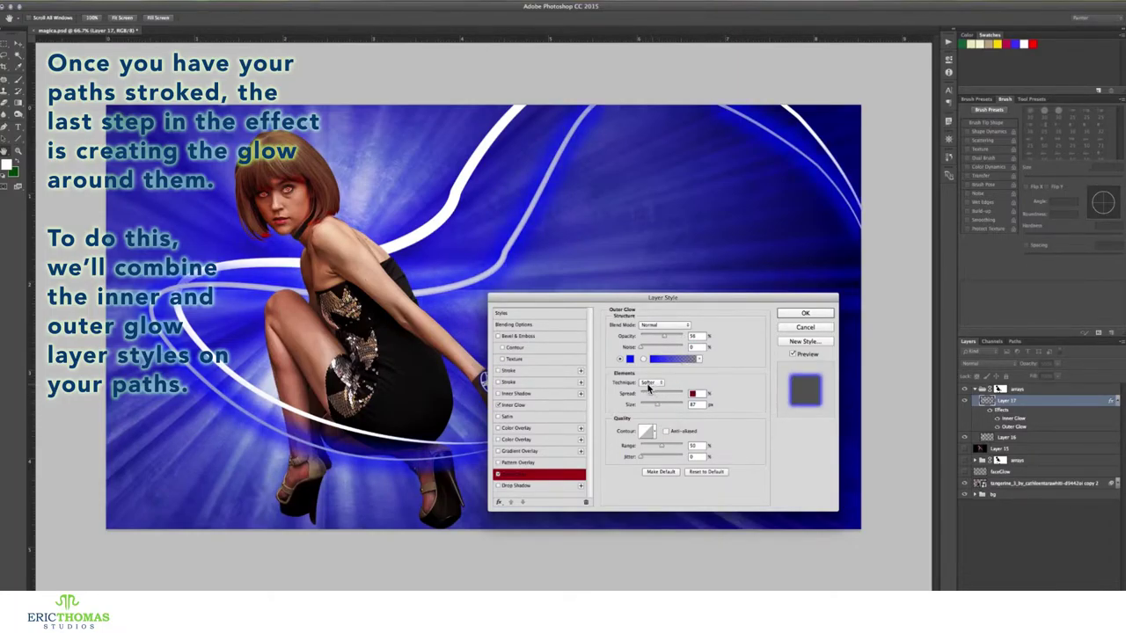
{"action": "left_click", "coordinate": [526, 406]}
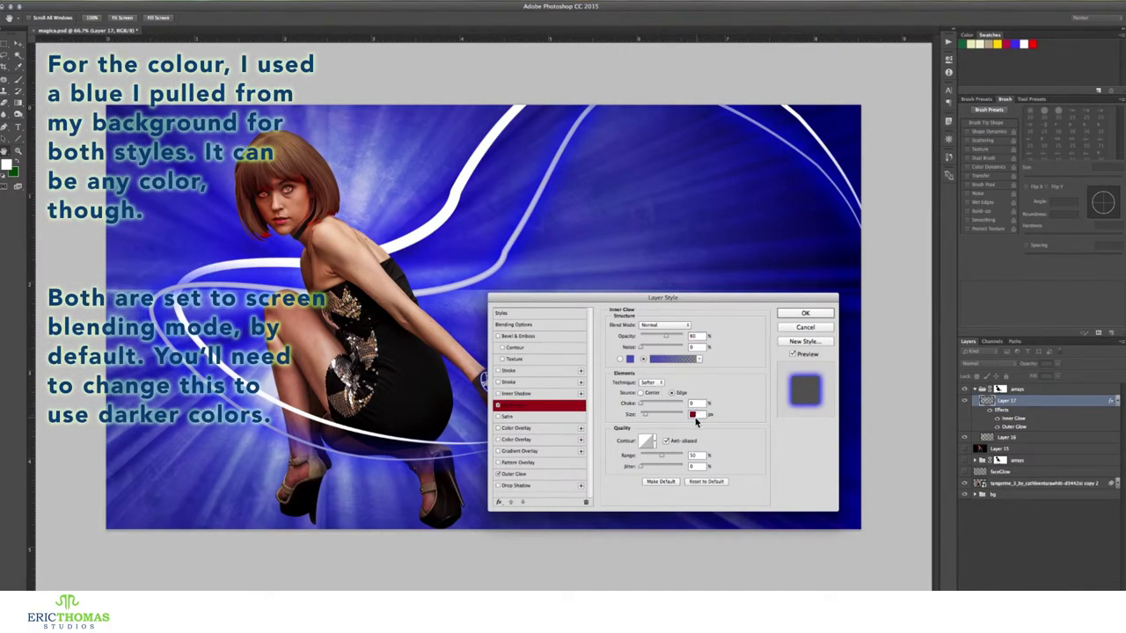
{"action": "key", "text": "Up"}
{"action": "key", "text": "Up"}
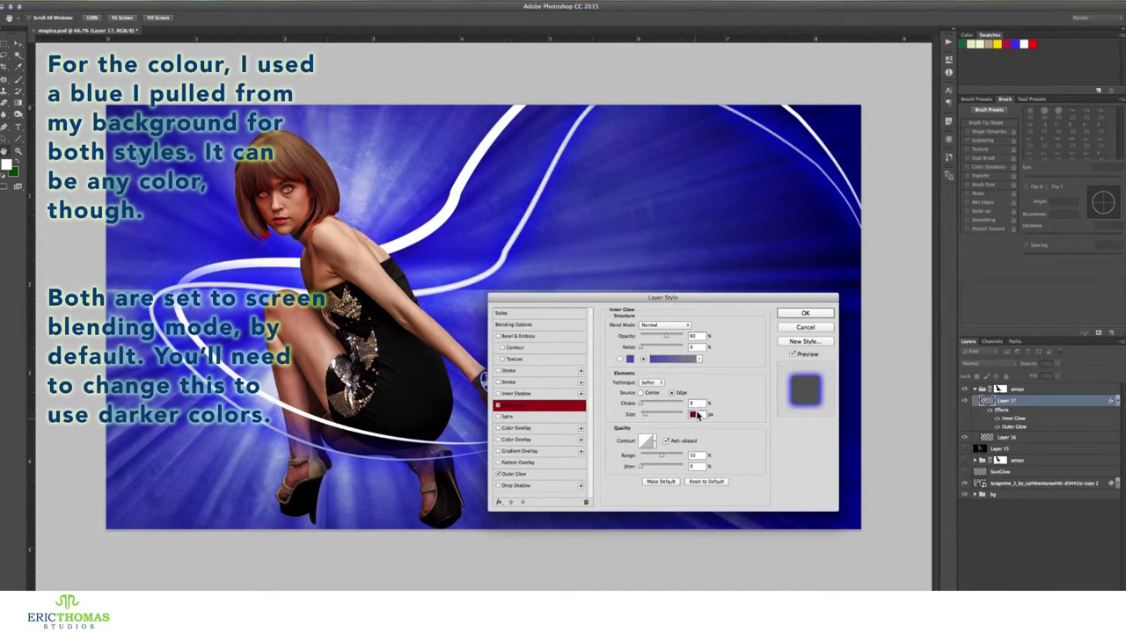
{"action": "left_click", "coordinate": [803, 314]}
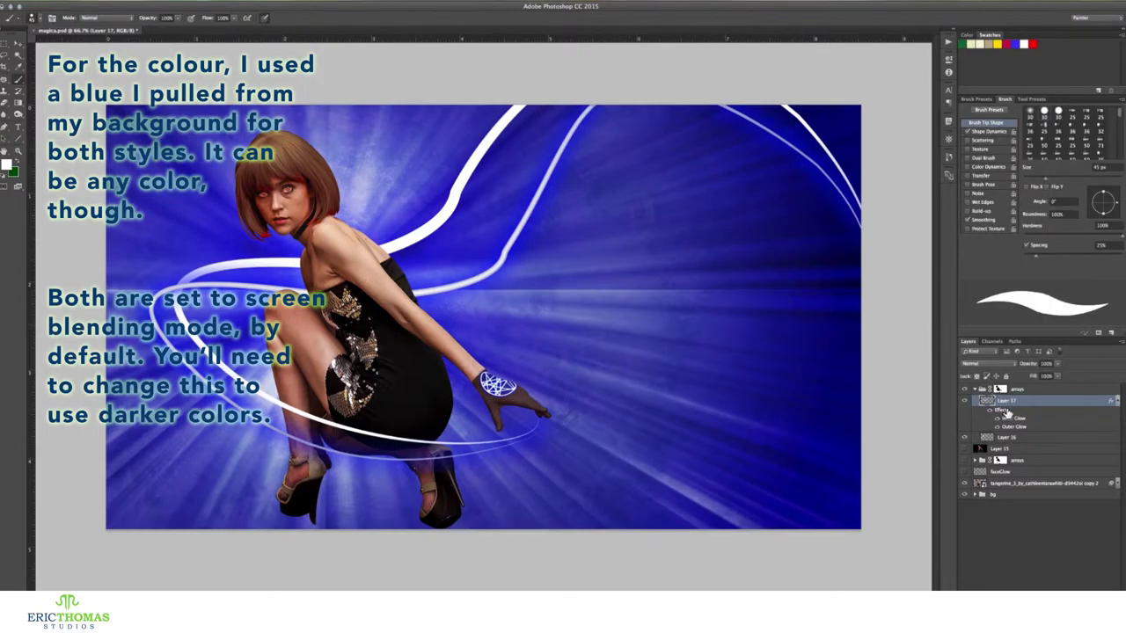
Step: Paste Layer 17's Inner and Outer Glow onto Layer 16, then add empty Layer 18 above
{"action": "left_click_drag", "start_coordinate": [1007, 435], "coordinate": [1007, 437]}
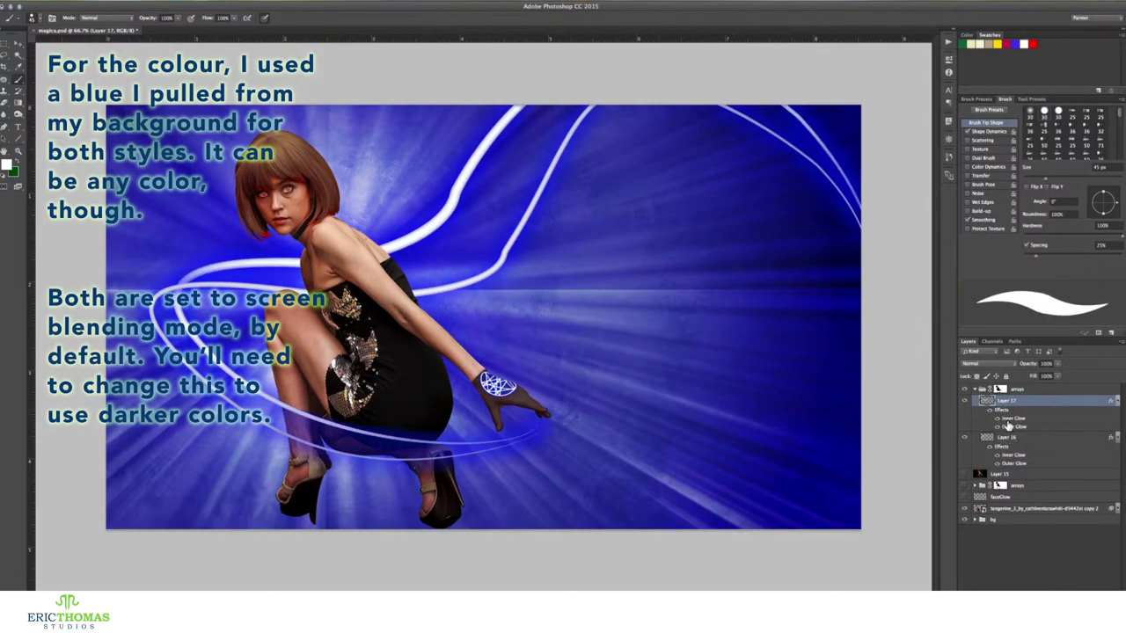
{"action": "key", "text": "ctrl+z"}
{"action": "right_click", "coordinate": [1012, 405]}
{"action": "key", "text": "Escape"}
{"action": "right_click", "coordinate": [999, 437]}
{"action": "left_click", "coordinate": [981, 428]}
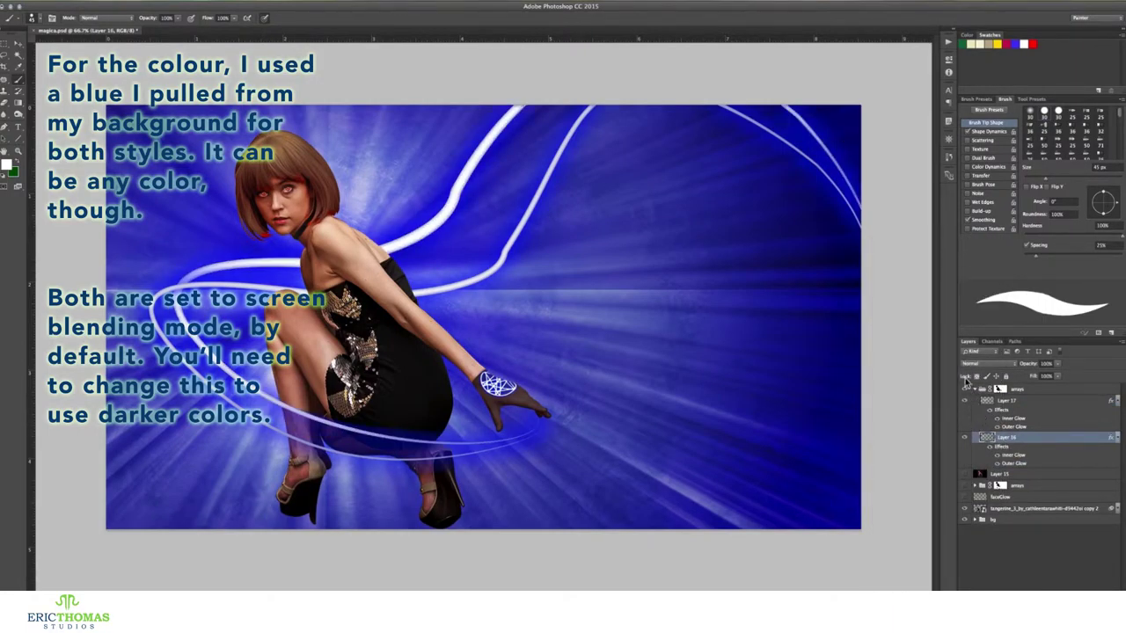
{"action": "left_click", "coordinate": [1118, 404]}
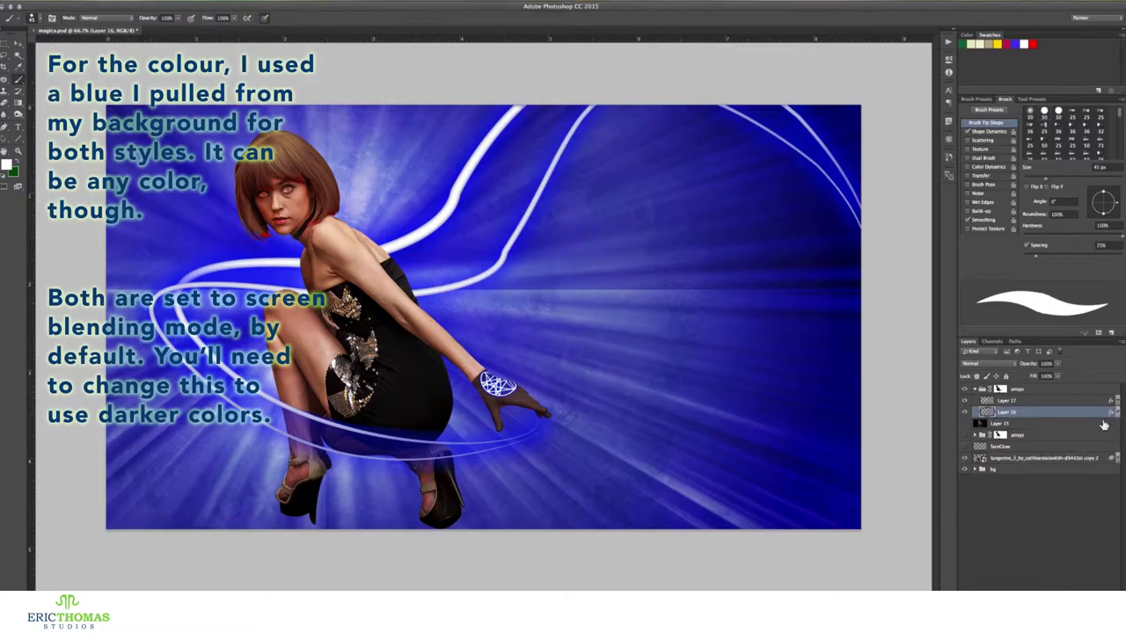
{"action": "left_click", "coordinate": [1115, 413]}
{"action": "left_click", "coordinate": [1099, 585]}
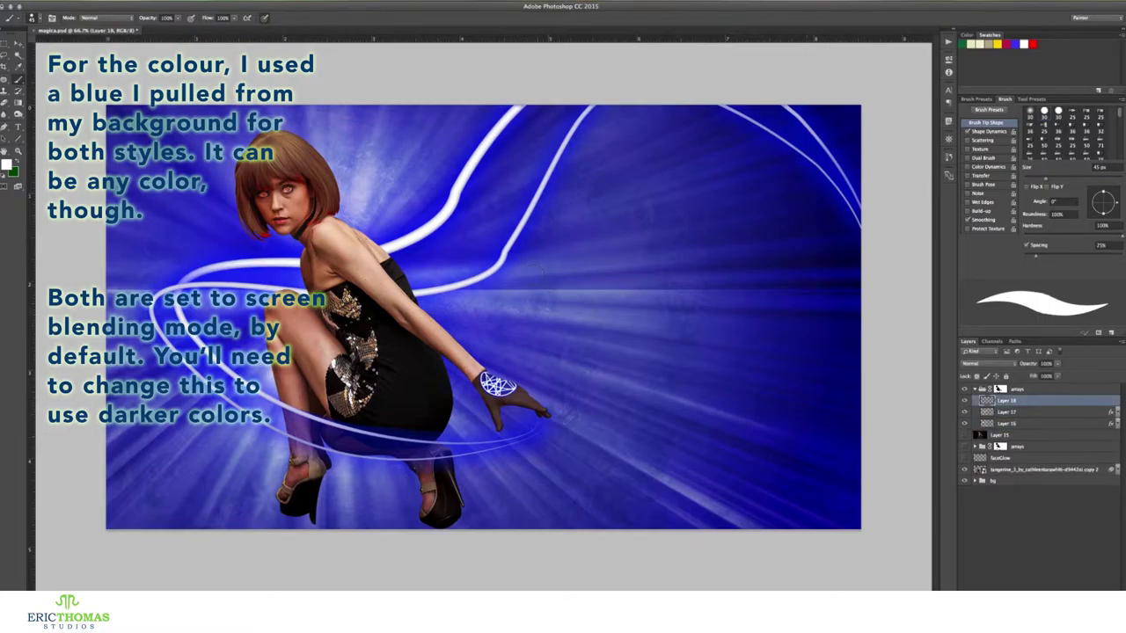
{"action": "scroll", "coordinate": [465, 343], "scroll_direction": "up", "scroll_amount": 1}
Step: Draw a curved path across the model's arm and stroke it as a thin white bar on Layer 18
{"action": "scroll", "coordinate": [465, 343], "scroll_direction": "up", "scroll_amount": 1}
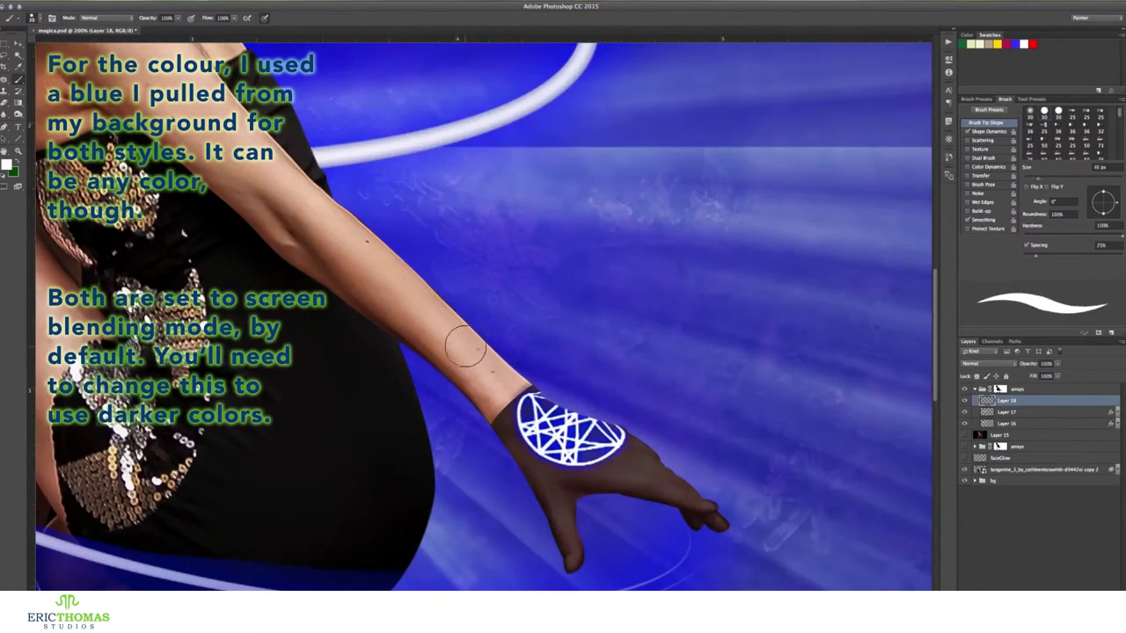
{"action": "key", "text": "p"}
{"action": "mouse_move", "coordinate": [573, 425]}
{"action": "left_mouse_down"}
{"action": "mouse_move", "coordinate": [576, 304]}
{"action": "mouse_move", "coordinate": [766, 372]}
{"action": "left_mouse_up"}
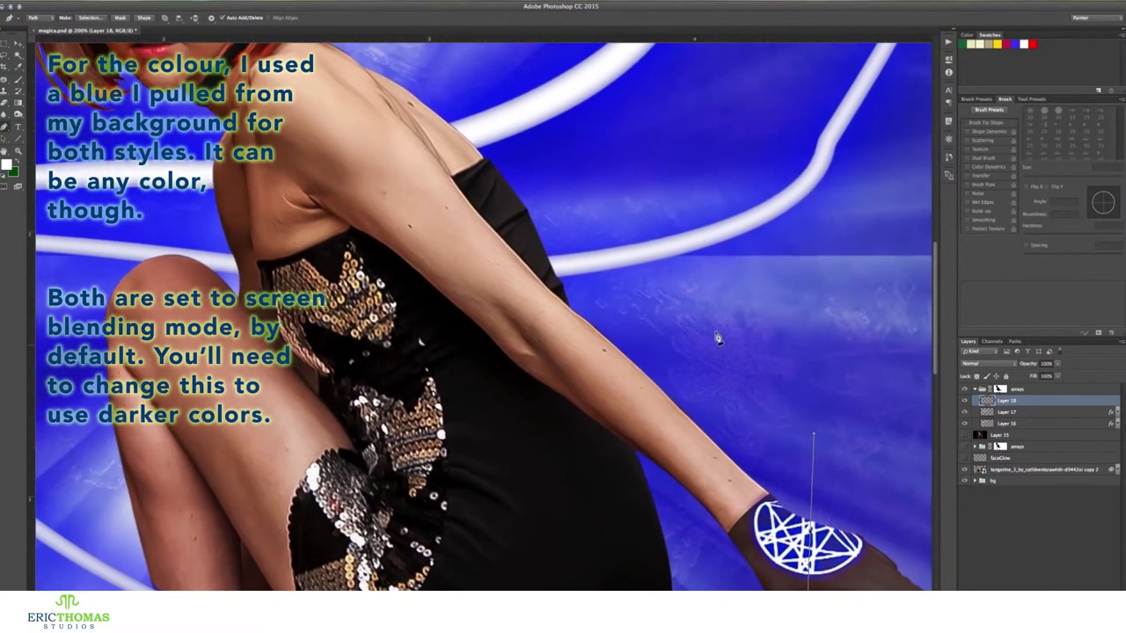
{"action": "left_click_drag", "start_coordinate": [506, 345], "coordinate": [660, 372]}
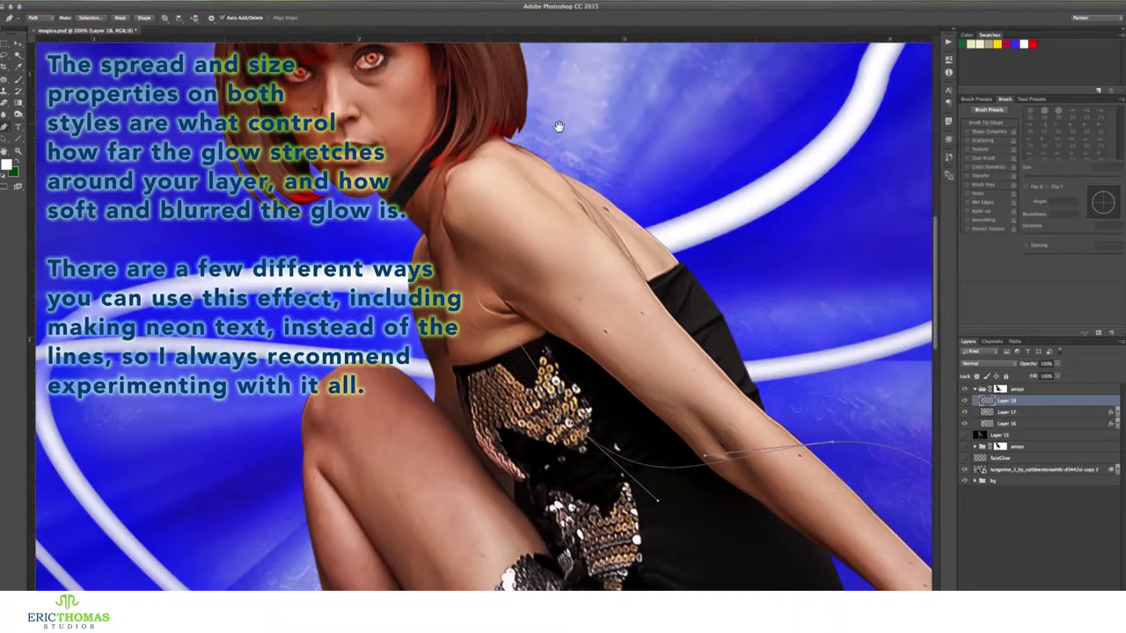
{"action": "left_click_drag", "start_coordinate": [467, 40], "coordinate": [463, 61]}
{"action": "key", "text": "Return"}
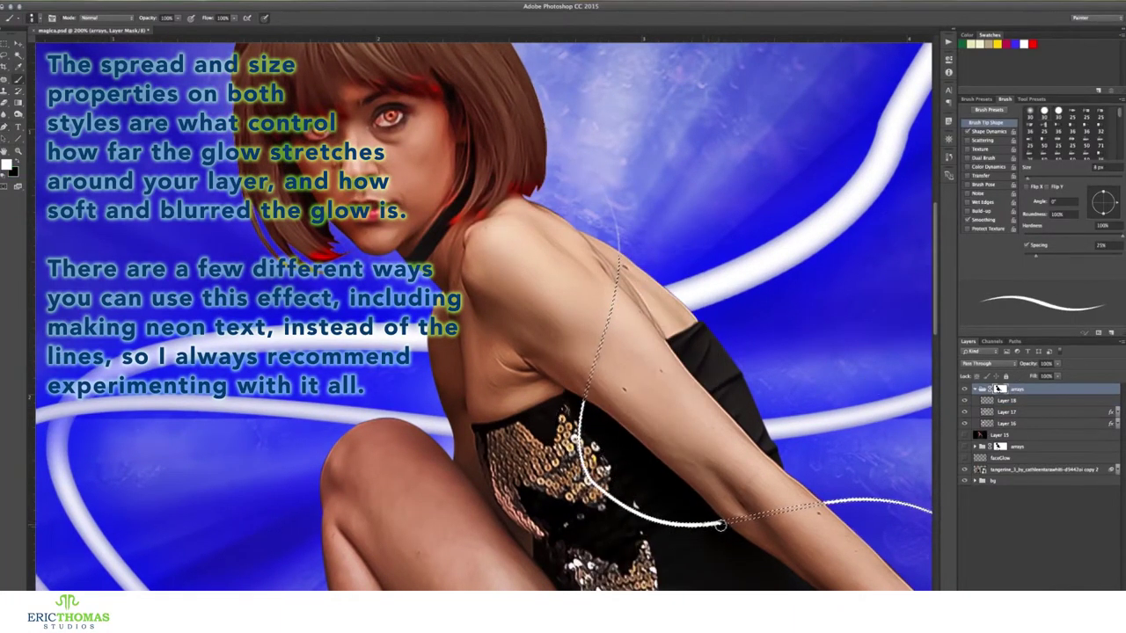
{"action": "scroll", "coordinate": [654, 472], "scroll_direction": "up", "scroll_amount": 5}
{"action": "scroll", "coordinate": [692, 470], "scroll_direction": "down", "scroll_amount": 5}
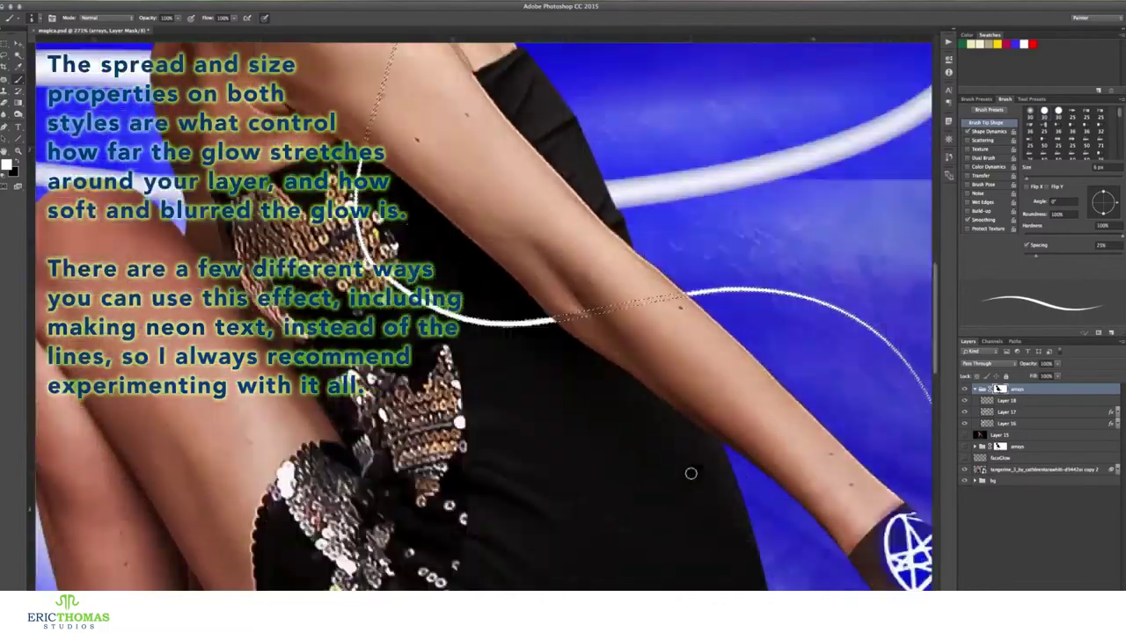
{"action": "scroll", "coordinate": [568, 225], "scroll_direction": "up", "scroll_amount": 2}
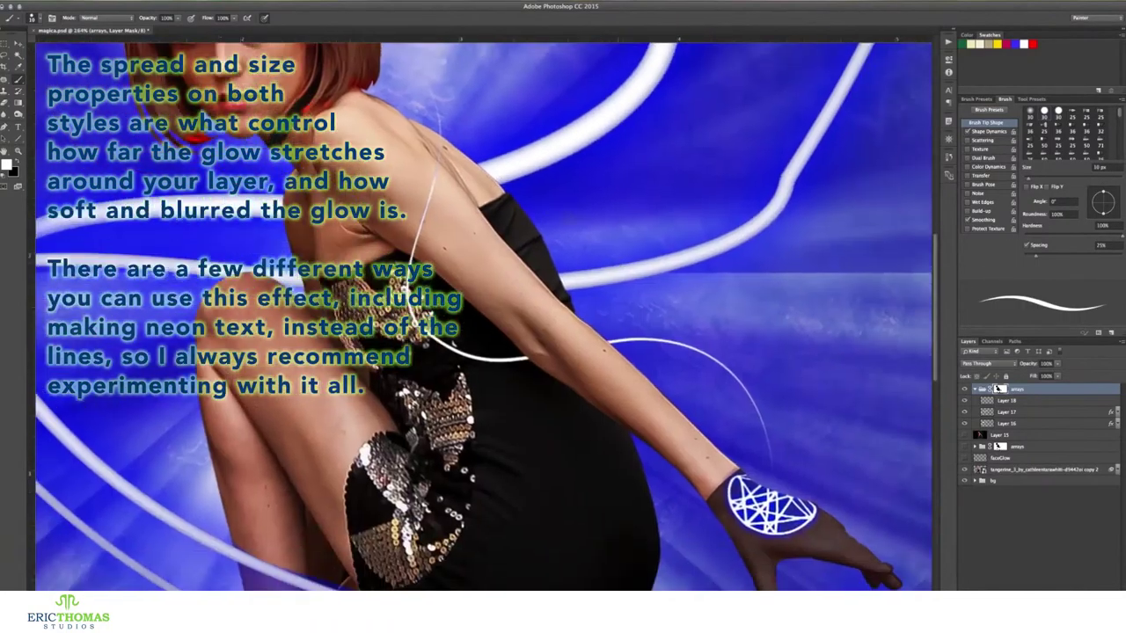
Step: Add Layer 19 and draw another curved path over the arm
{"action": "key", "text": "ctrl+shift+alt+n"}
{"action": "key", "text": "p"}
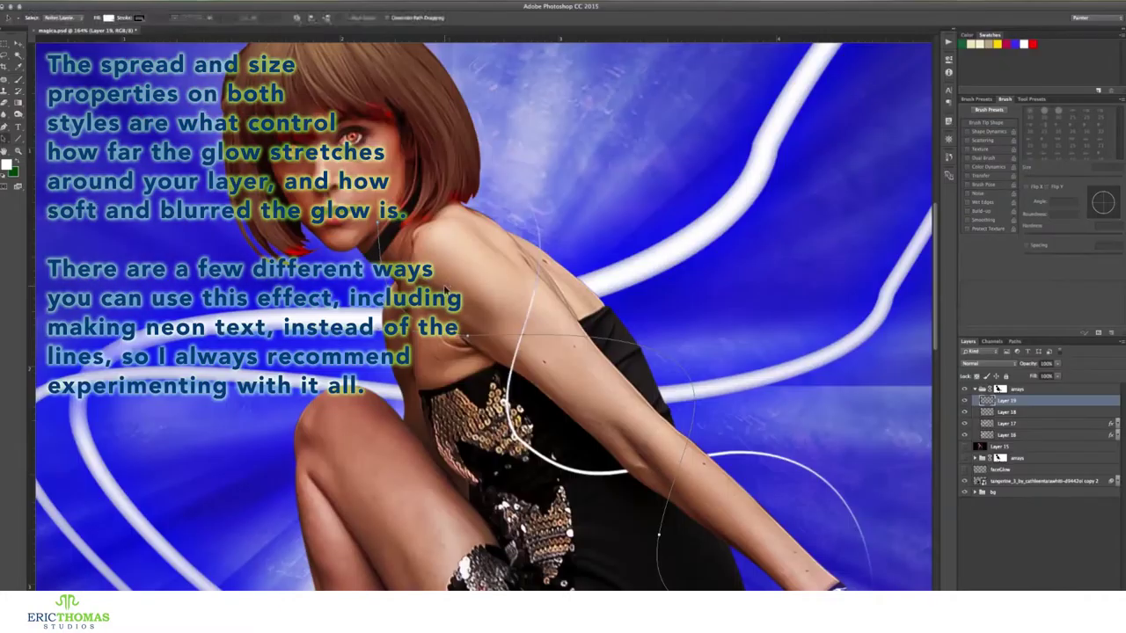
{"action": "right_click", "coordinate": [459, 333]}
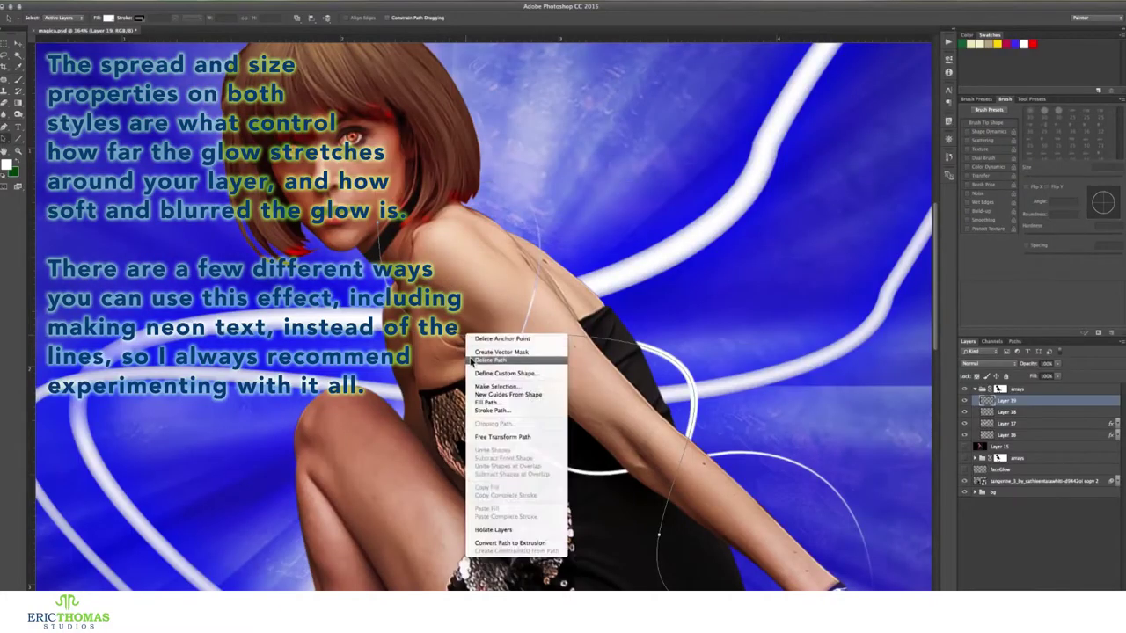
Step: Reveal the light line past the arm by painting white within the path selection on the arrays mask
{"action": "left_click", "coordinate": [514, 361]}
{"action": "left_click", "coordinate": [1000, 388]}
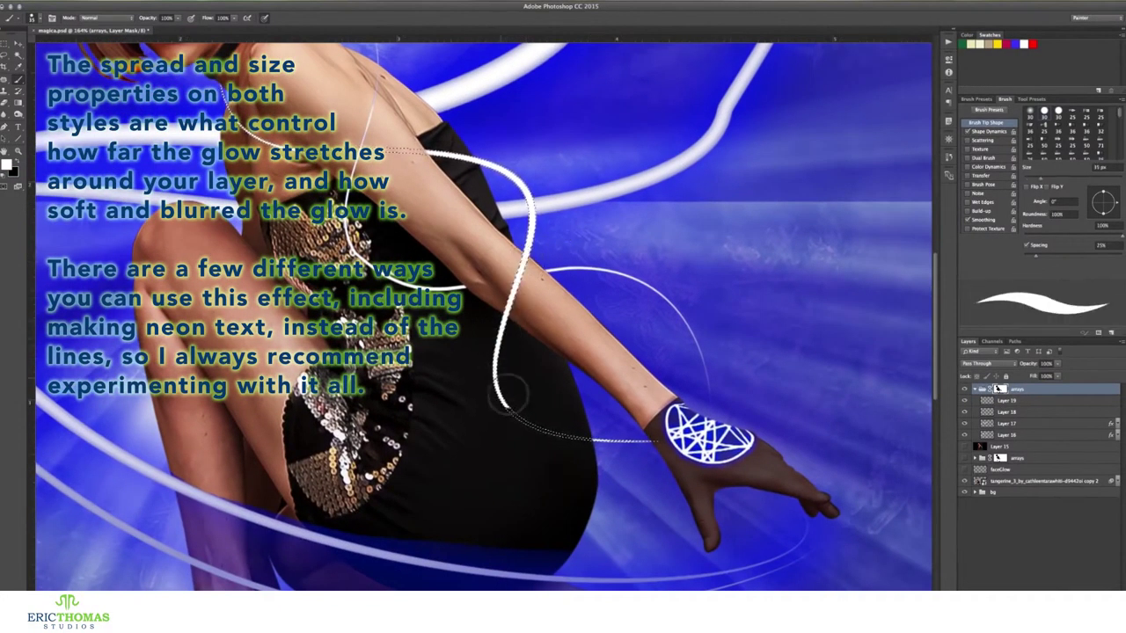
{"action": "left_click_drag", "start_coordinate": [508, 395], "coordinate": [579, 426]}
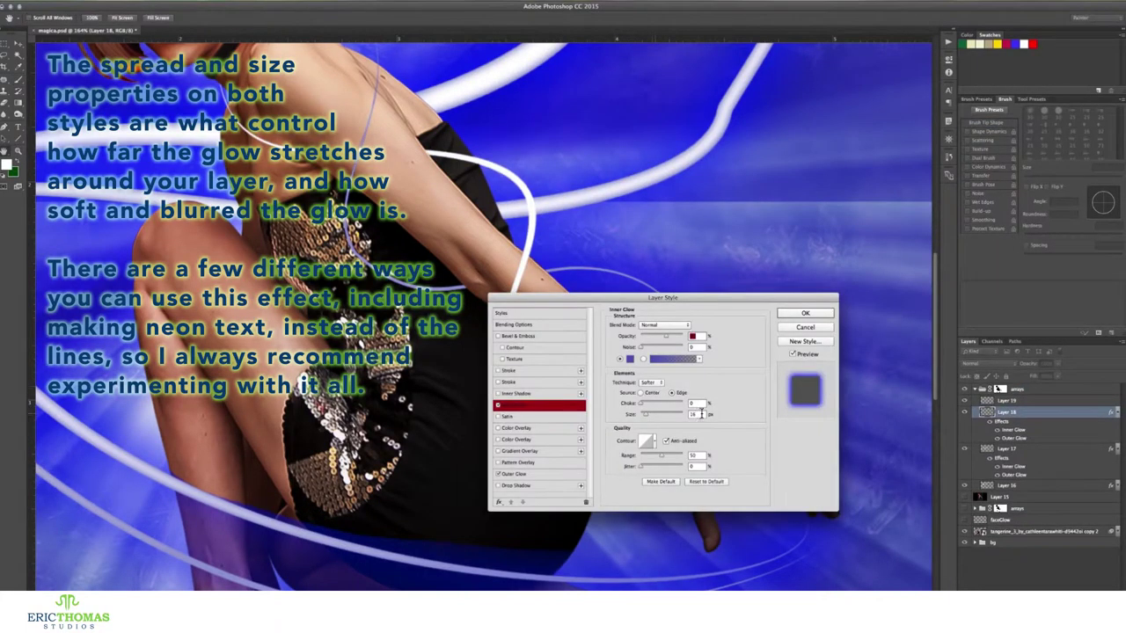
{"action": "left_click_drag", "start_coordinate": [650, 301], "coordinate": [308, 334]}
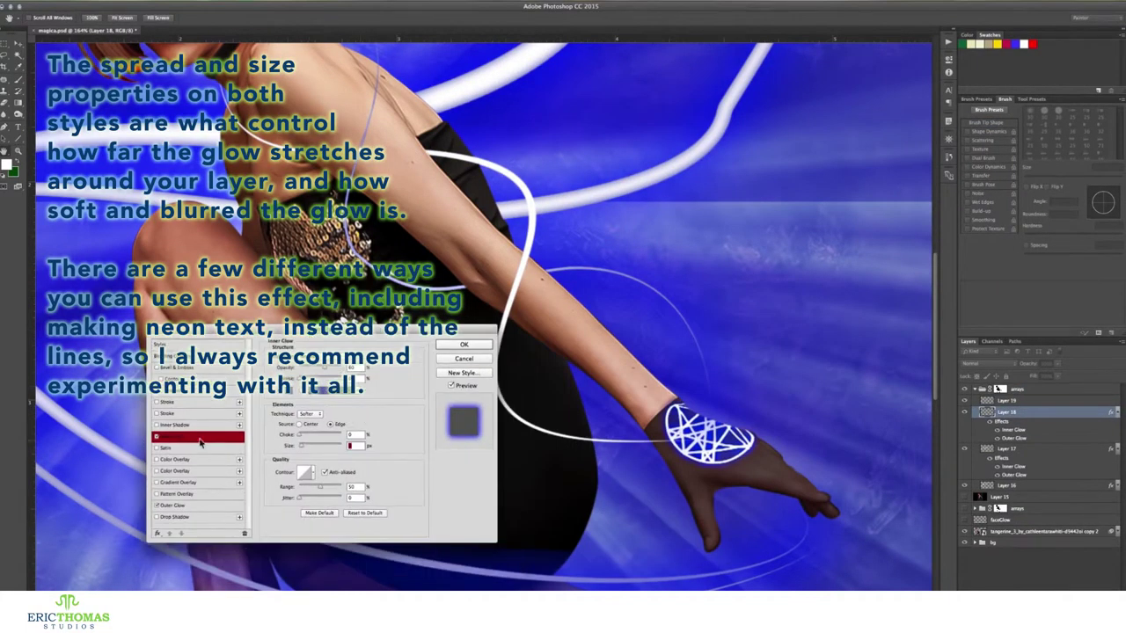
Step: Review Layer 18's Outer Glow settings and apply the soft blue glow to the arm line
{"action": "left_click", "coordinate": [180, 505]}
{"action": "left_click", "coordinate": [454, 345]}
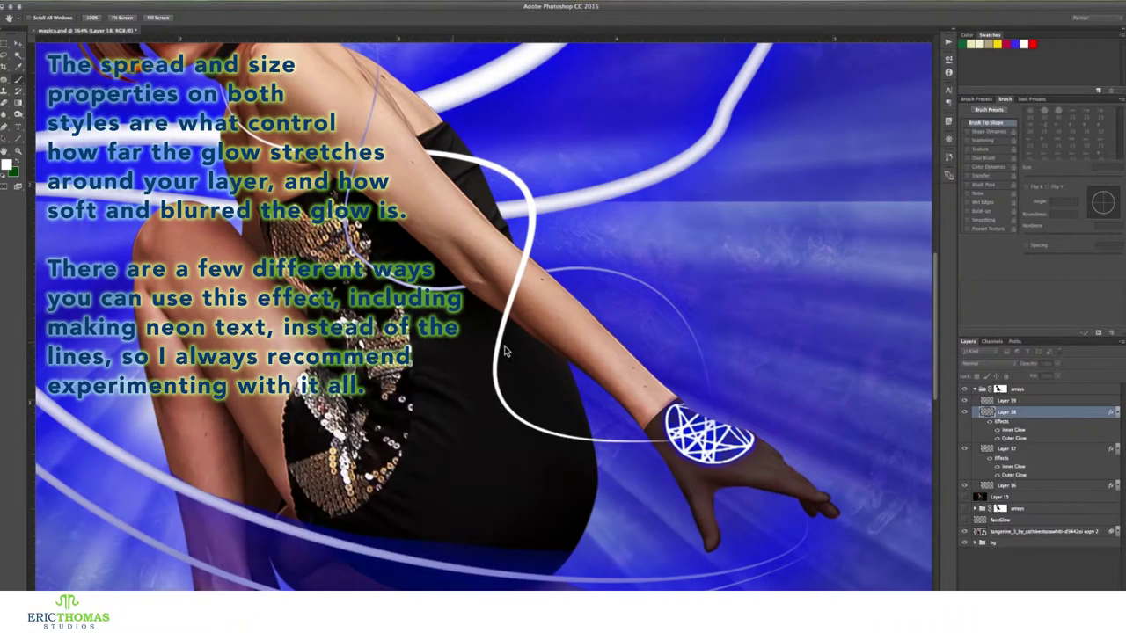